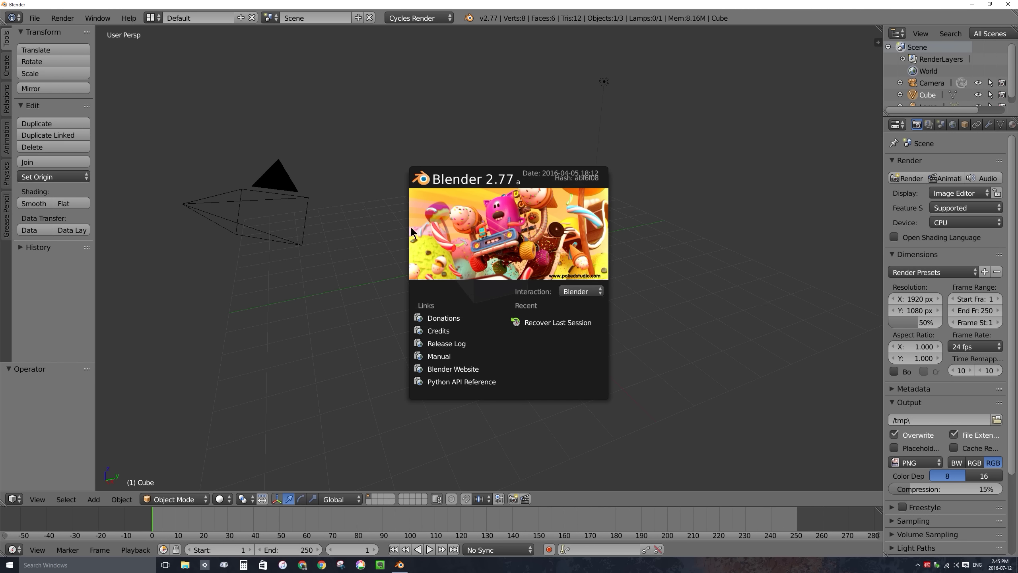
Step: Dismiss the splash screen and switch the main 3D view area to the Node Editor
{"action": "left_click", "coordinate": [510, 211]}
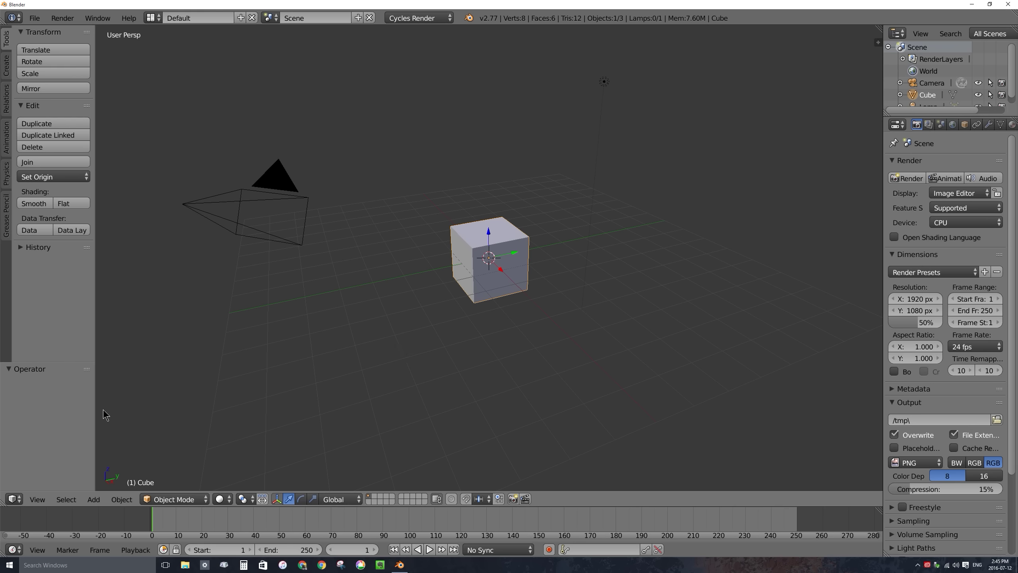
{"action": "left_click", "coordinate": [13, 500]}
{"action": "left_click", "coordinate": [14, 499]}
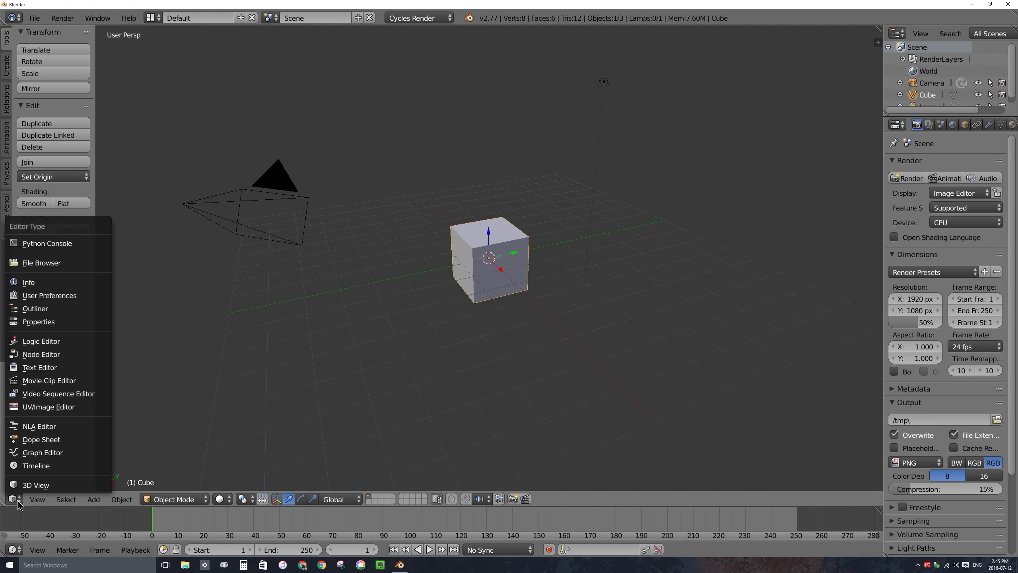
{"action": "left_click", "coordinate": [42, 354]}
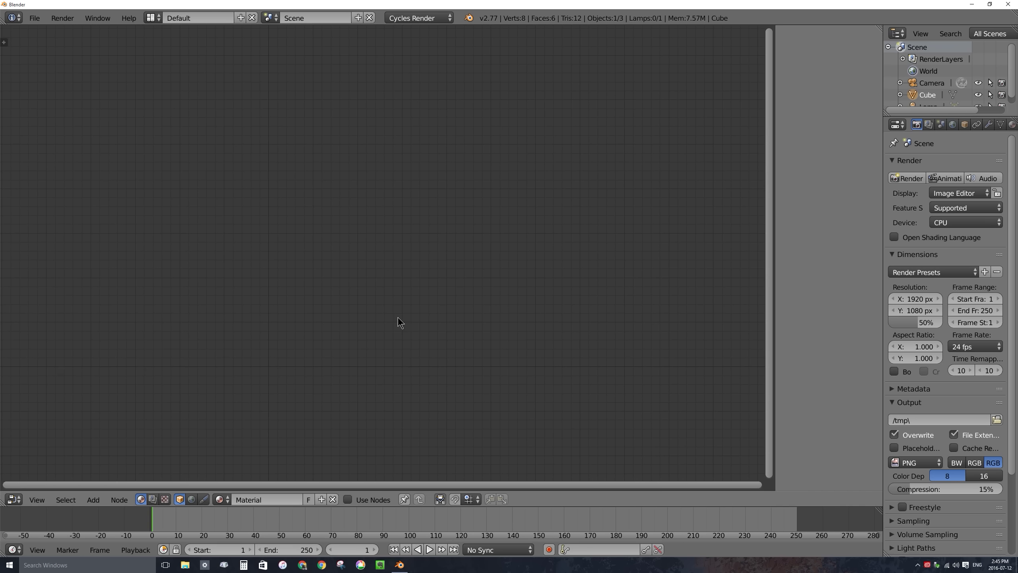
Step: Switch the node editor to compositing nodes, enabling Use Nodes and the Backdrop
{"action": "left_click", "coordinate": [153, 499]}
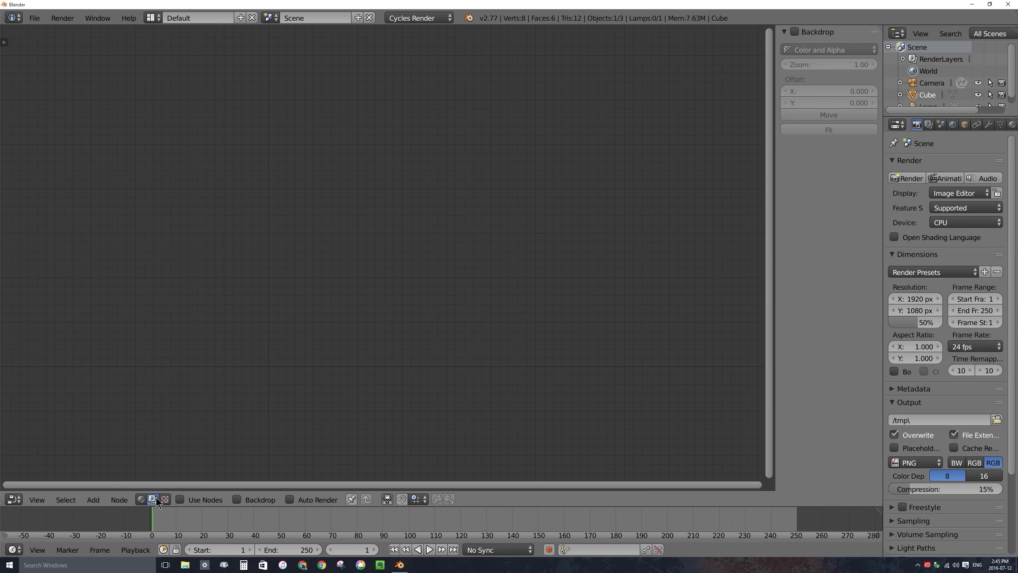
{"action": "left_click", "coordinate": [180, 498]}
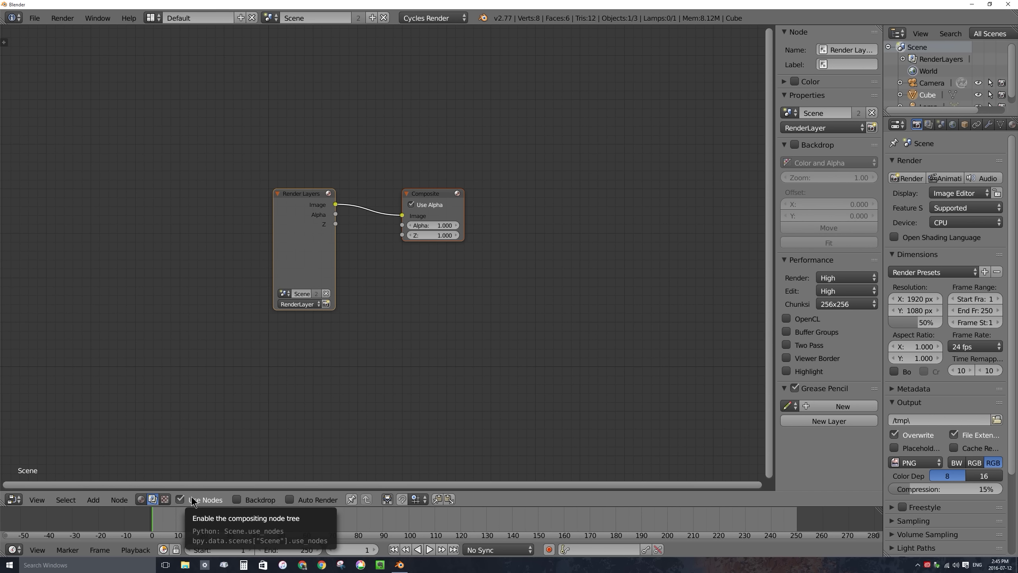
{"action": "left_click", "coordinate": [237, 499]}
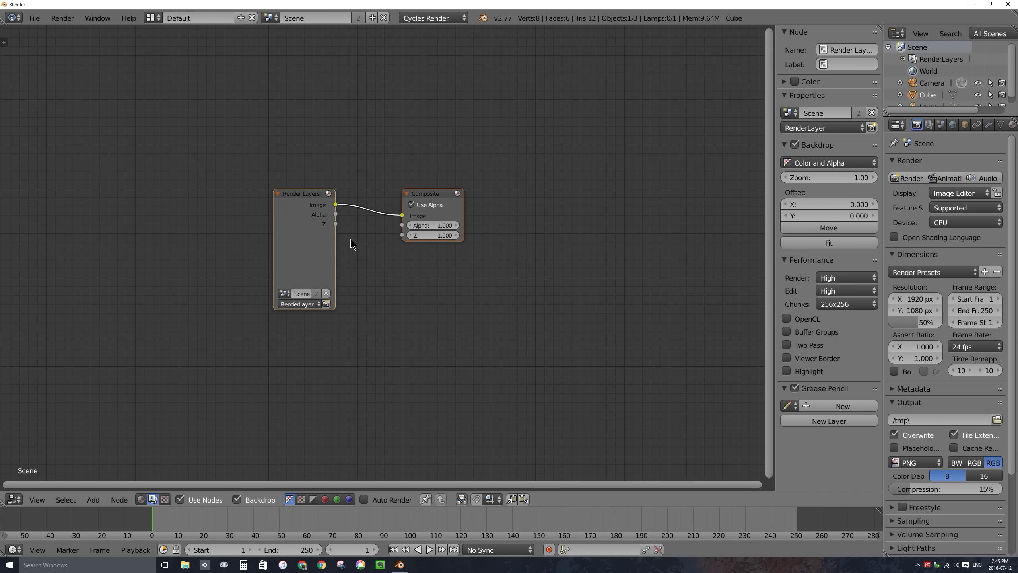
Step: Examine the default Render Layers and Composite nodes, alternating between them to compare their inputs, outputs and properties
{"action": "scroll", "coordinate": [342, 228], "scroll_direction": "up", "scroll_amount": 4}
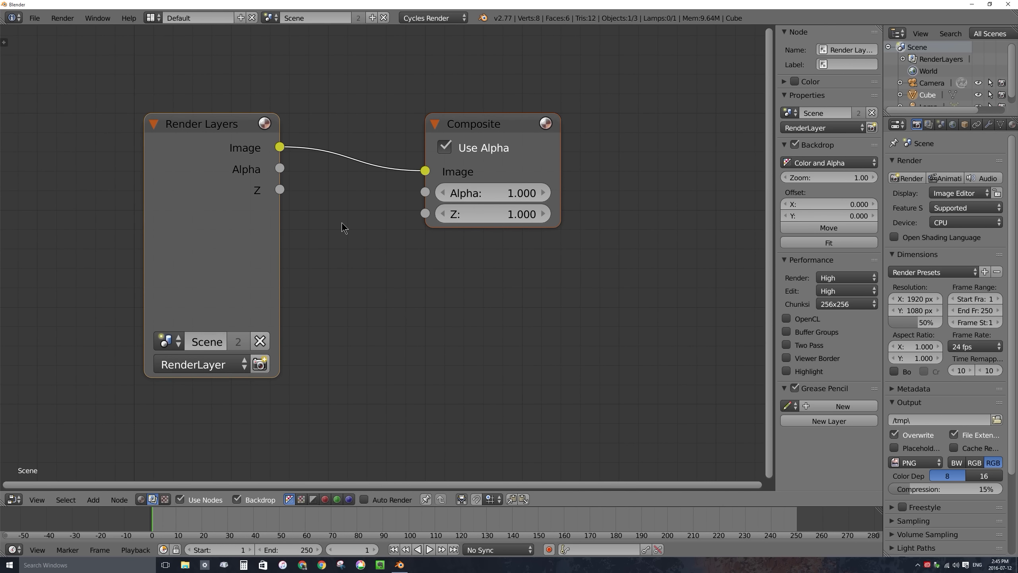
{"action": "left_click", "coordinate": [205, 120]}
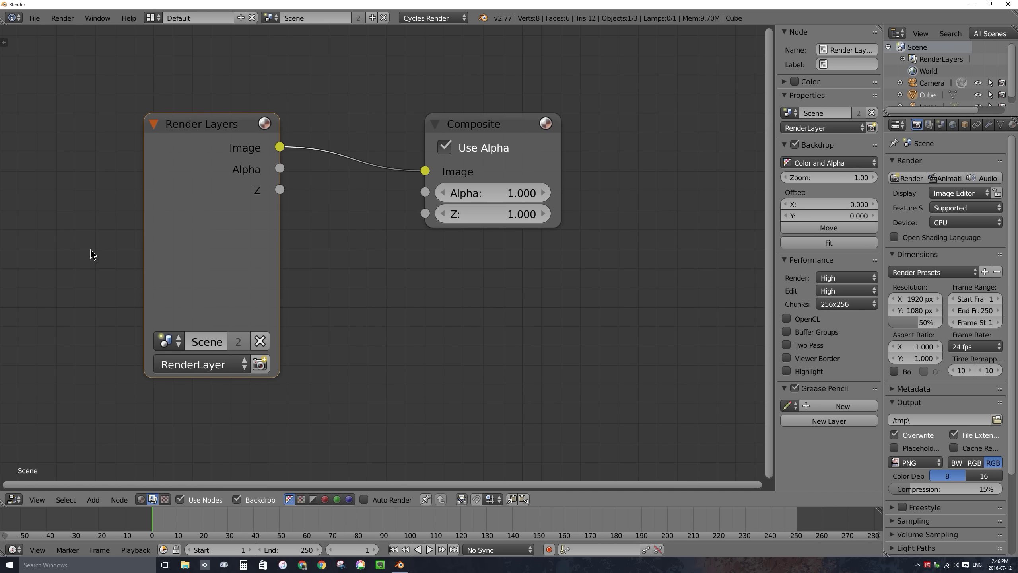
{"action": "left_click", "coordinate": [476, 125]}
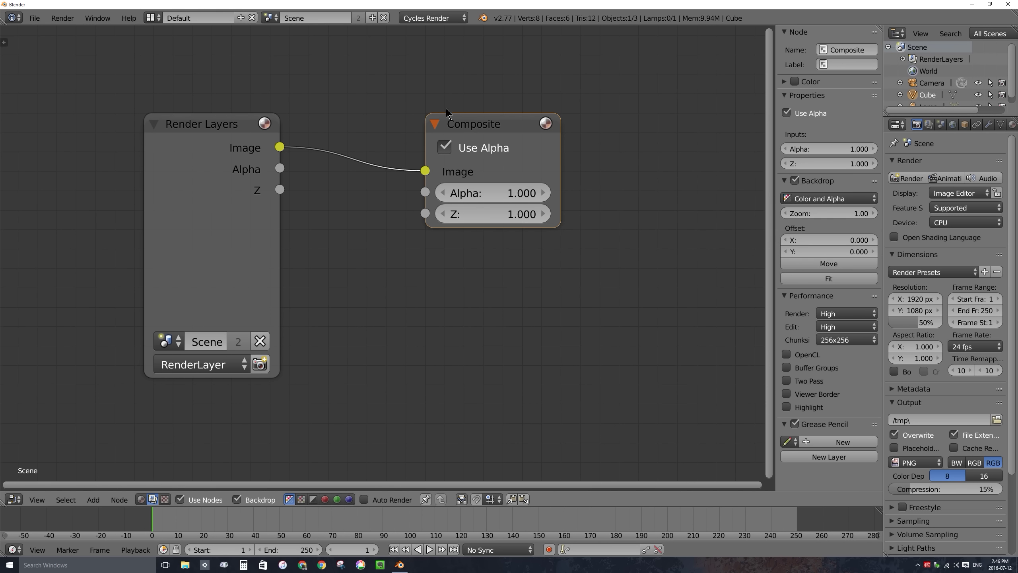
{"action": "left_click", "coordinate": [210, 118]}
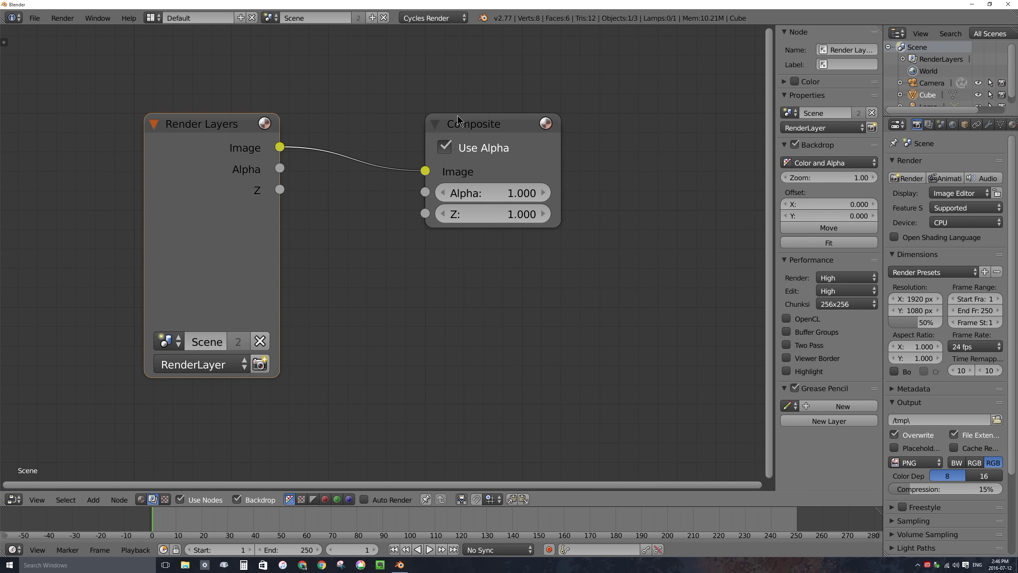
{"action": "left_click", "coordinate": [483, 126]}
{"action": "left_click", "coordinate": [199, 119]}
{"action": "left_click", "coordinate": [467, 120]}
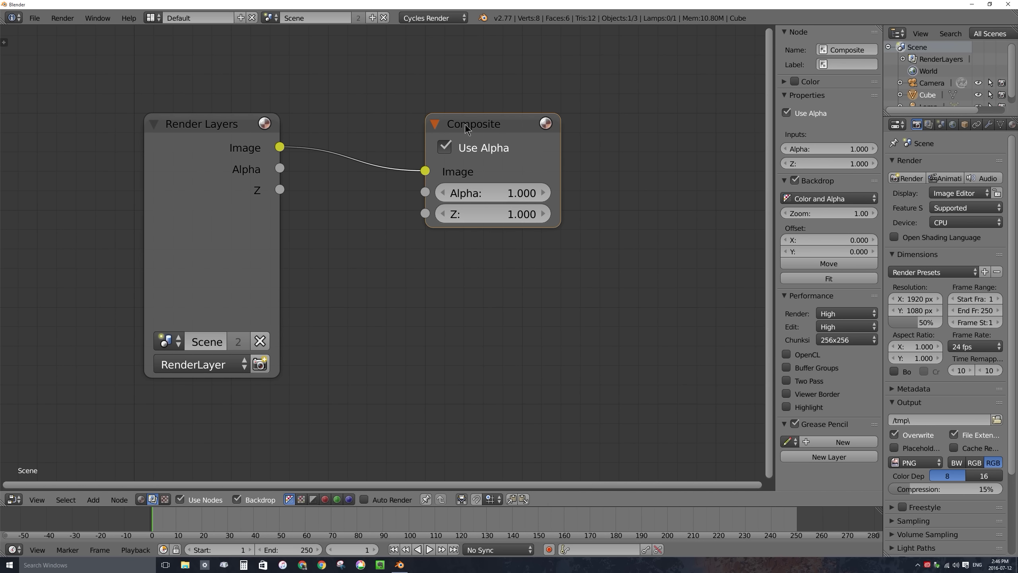
{"action": "left_click", "coordinate": [207, 122]}
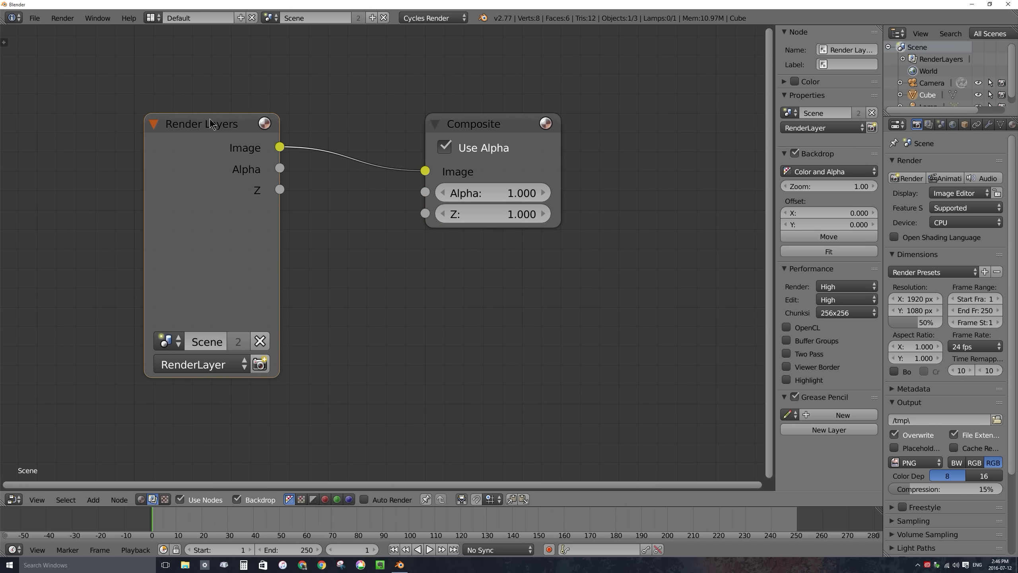
Step: Delete the Render Layers node from the compositing tree, keeping the Composite node
{"action": "left_click", "coordinate": [455, 120]}
{"action": "left_click", "coordinate": [218, 127]}
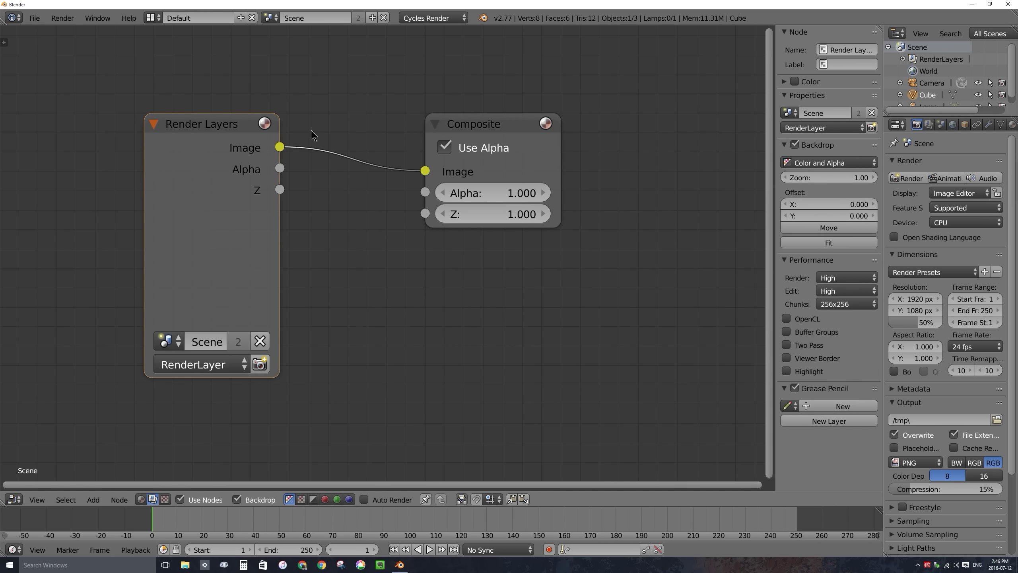
{"action": "key", "text": "x"}
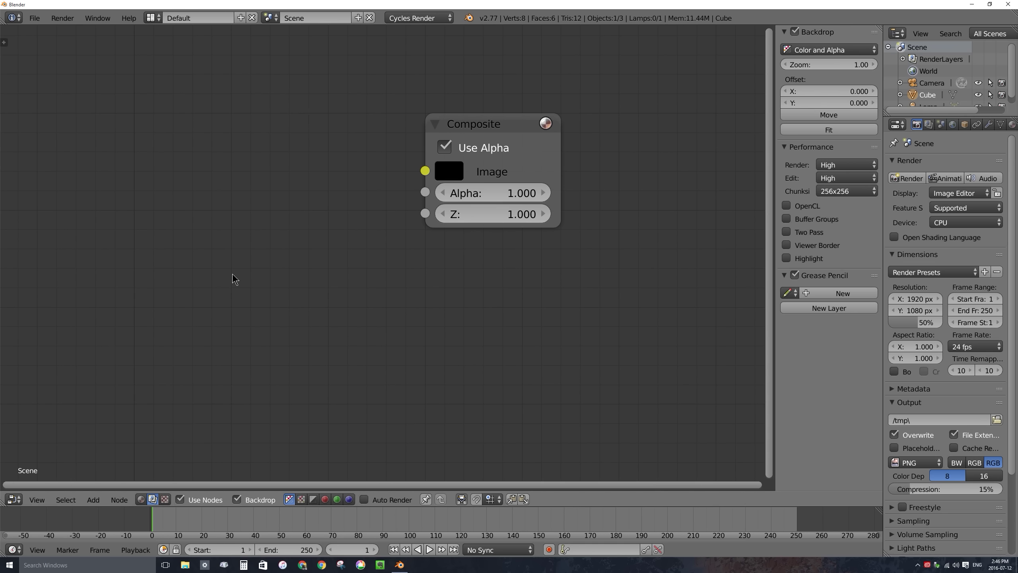
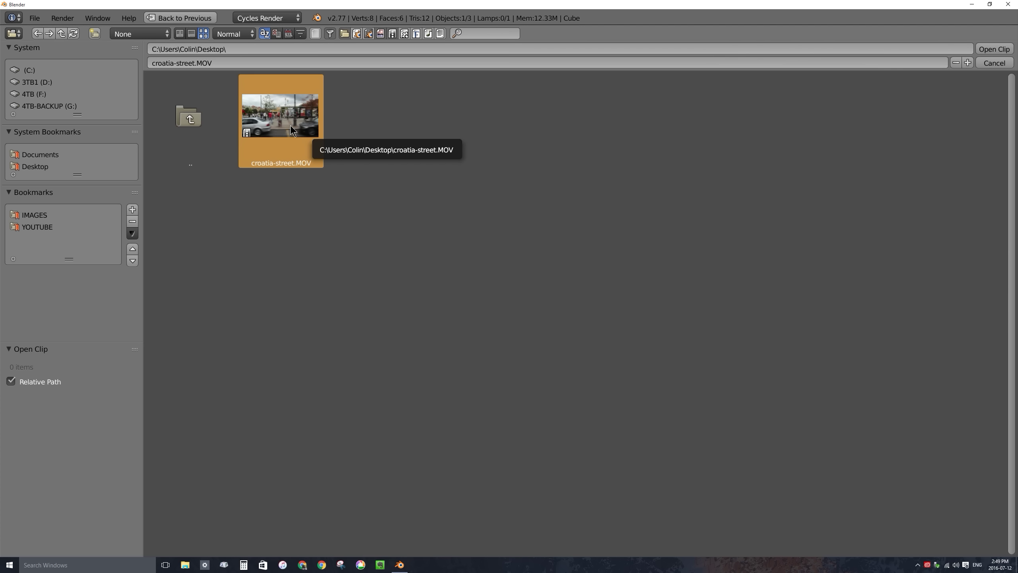
Step: Load croatia-street.MOV from the Desktop into the Movie Clip node and scrub the timeline to frame 78
{"action": "left_click", "coordinate": [995, 49]}
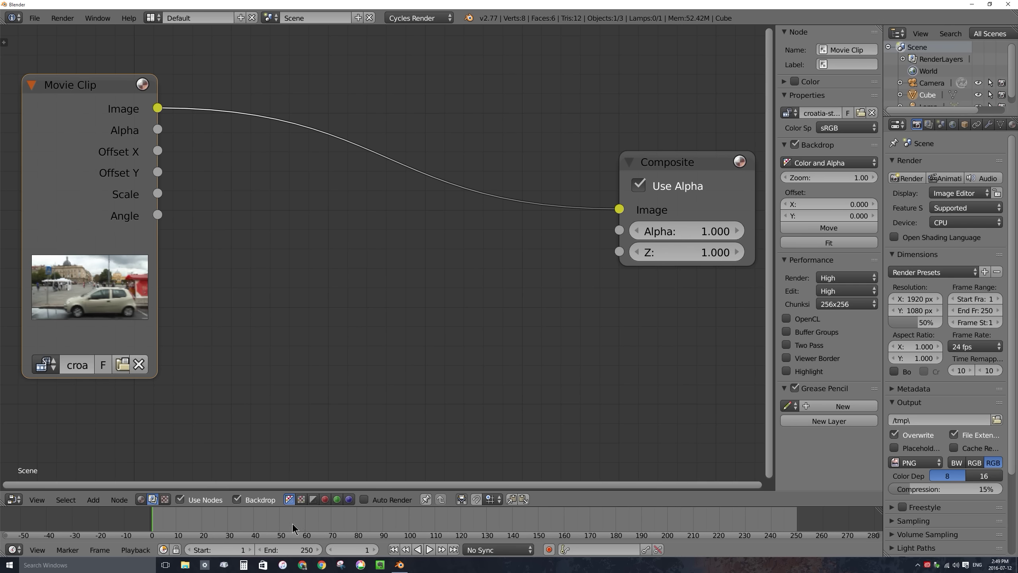
{"action": "left_click_drag", "start_coordinate": [195, 520], "coordinate": [351, 519]}
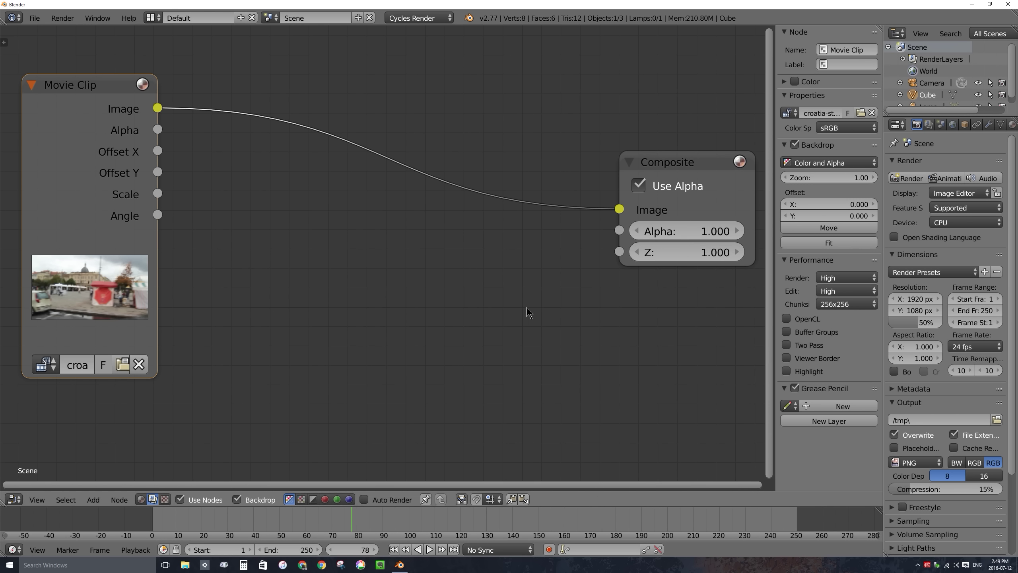
Step: Add a Viewer output node below the Composite node and connect the Movie Clip's Image output to its Image input
{"action": "left_click", "coordinate": [667, 163]}
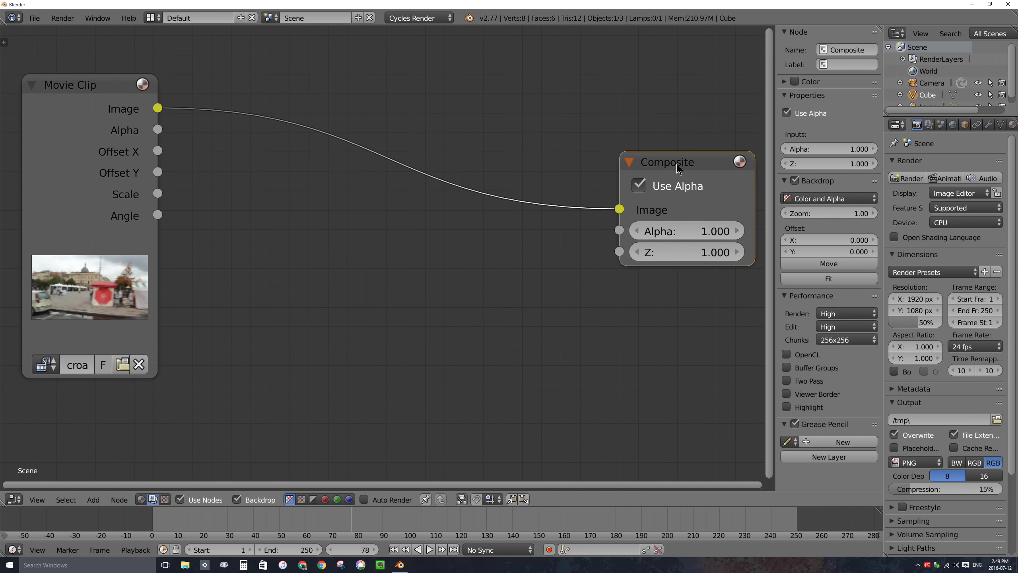
{"action": "key", "text": "shift+a"}
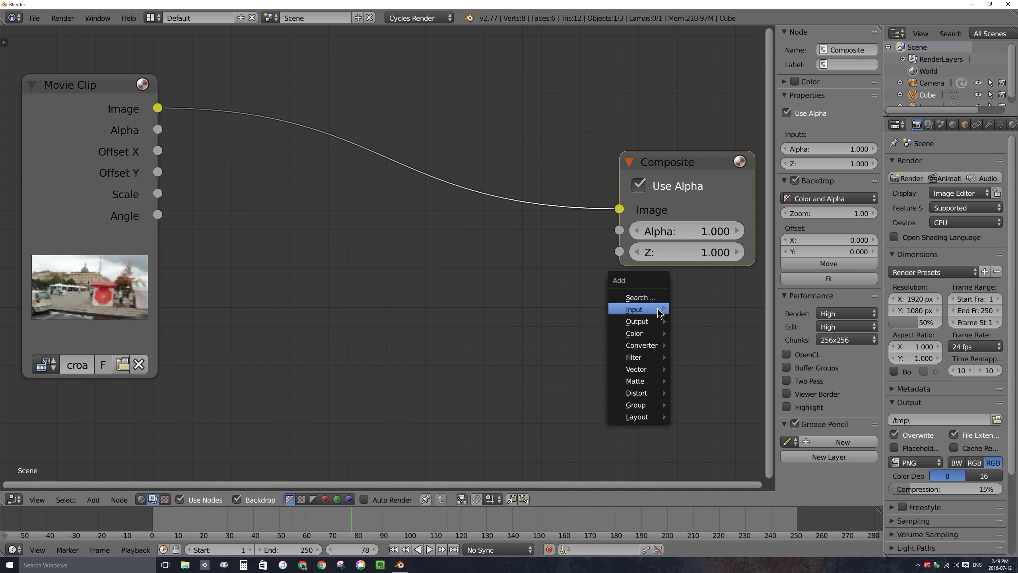
{"action": "mouse_move", "coordinate": [659, 313]}
{"action": "mouse_move", "coordinate": [639, 325]}
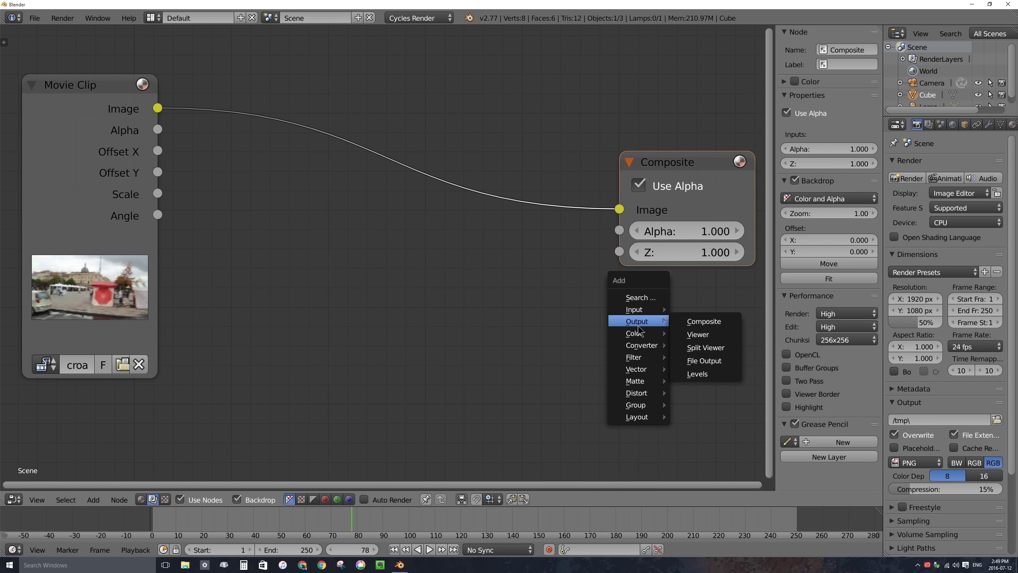
{"action": "left_click", "coordinate": [699, 336]}
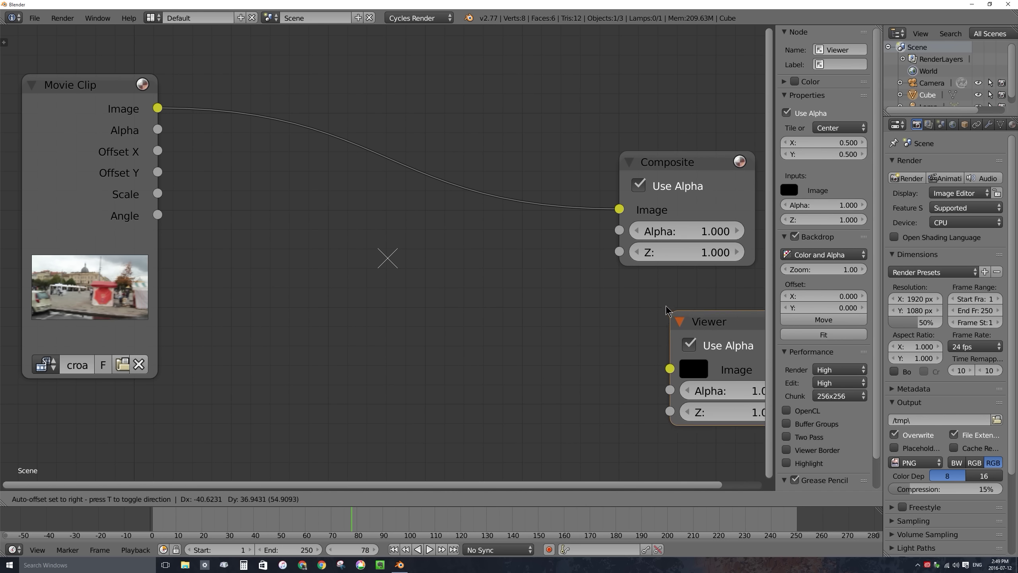
{"action": "left_click", "coordinate": [618, 293]}
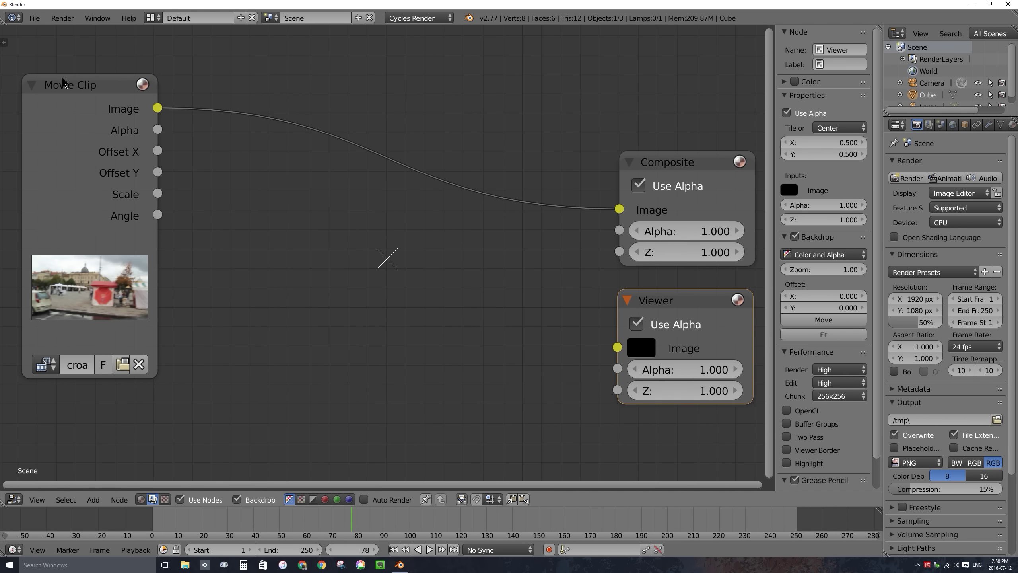
{"action": "left_click_drag", "start_coordinate": [158, 108], "coordinate": [619, 348]}
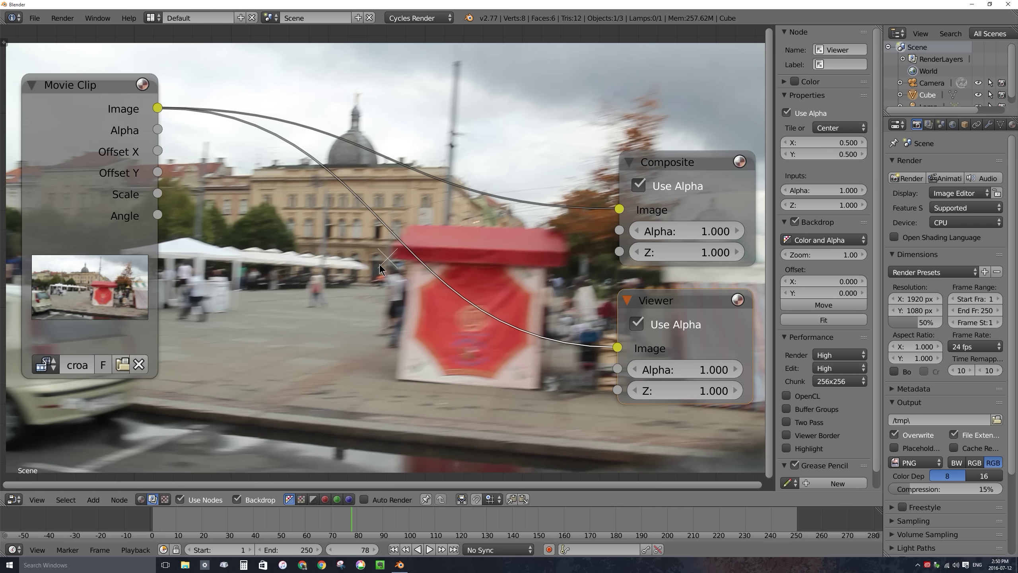
Step: Shrink the backdrop image in the node editor to a zoom of about 0.19
{"action": "key", "text": "v"}
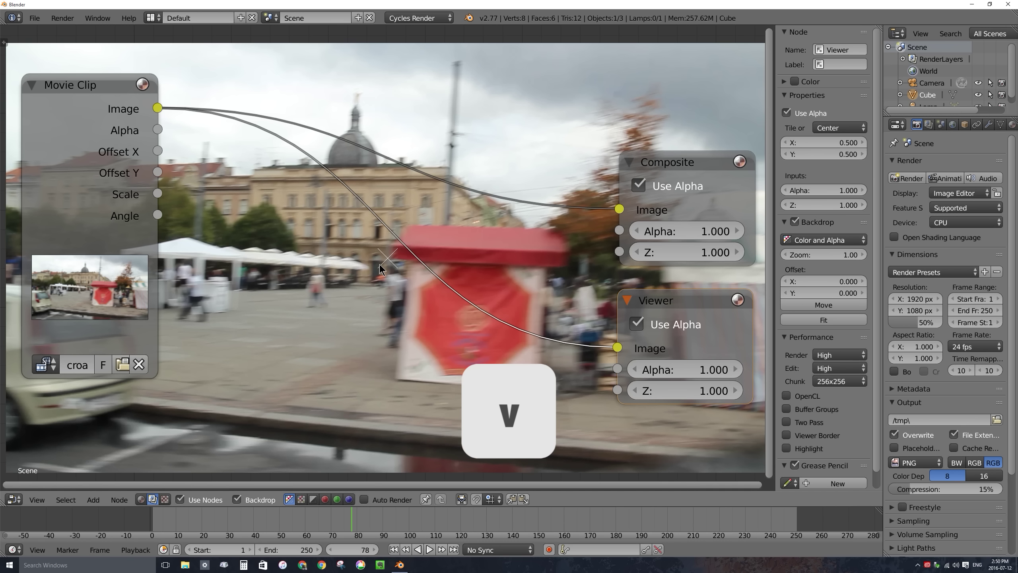
{"action": "key", "text": "v"}
{"action": "key", "text": "v"}
{"action": "key", "text": "v"}
{"action": "key", "text": "v"}
{"action": "key", "text": "v"}
{"action": "key", "text": "v"}
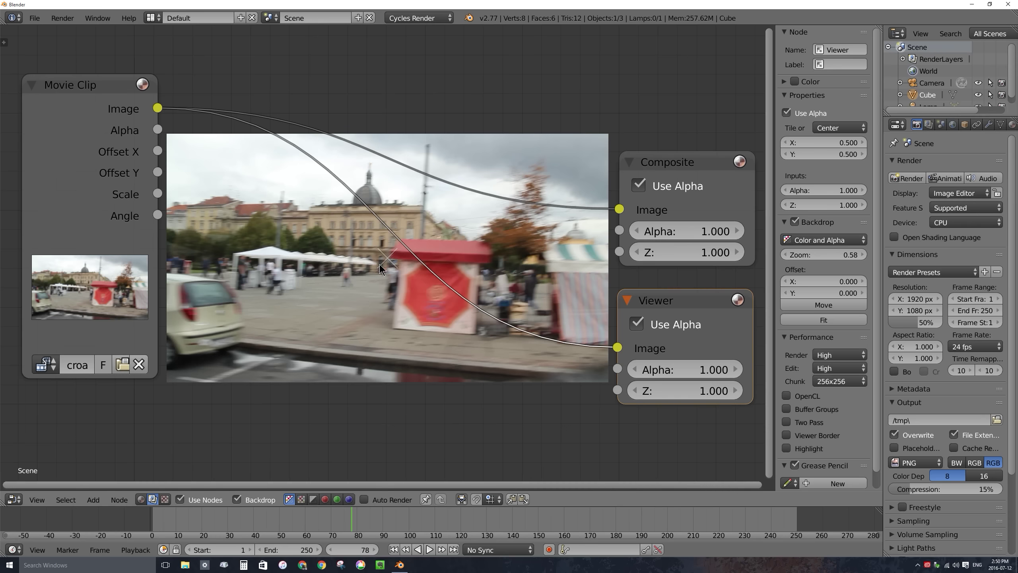
{"action": "key", "text": "v"}
{"action": "key", "text": "v"}
{"action": "key", "text": "v"}
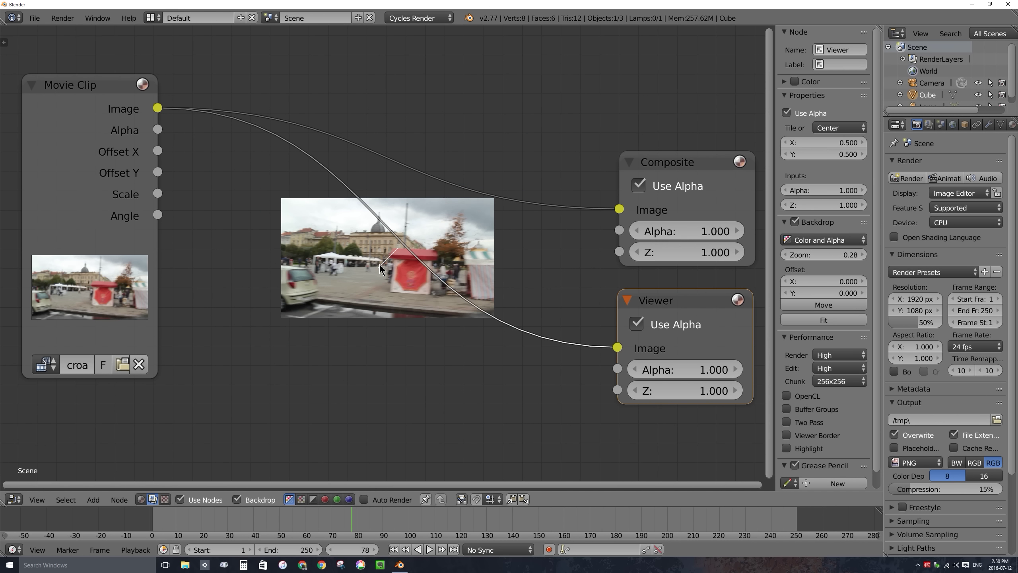
Step: Enlarge the backdrop image back to a zoom of 1.00
{"action": "key", "text": "alt+v"}
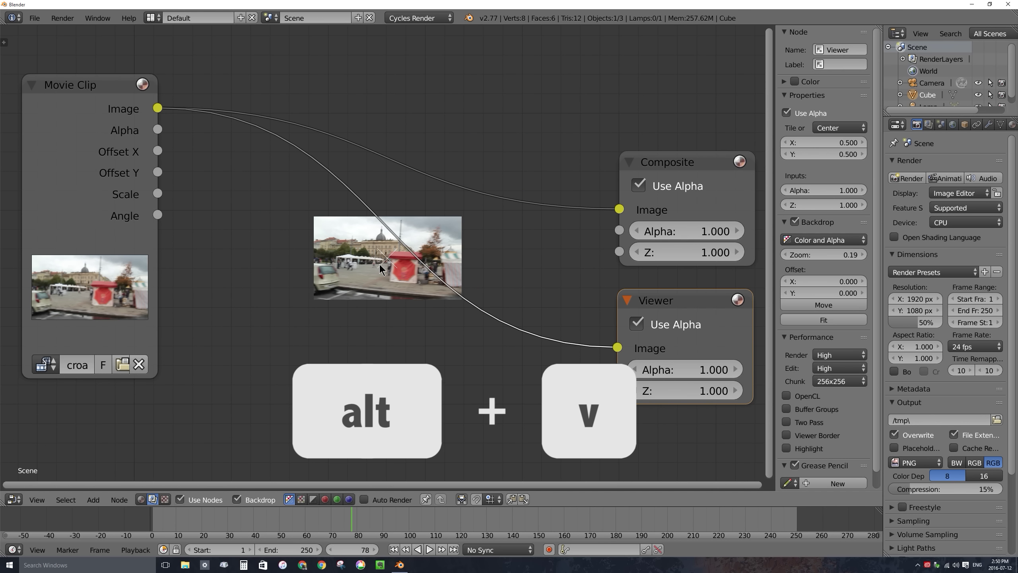
{"action": "key", "text": "alt+v"}
{"action": "key", "text": "alt+v"}
{"action": "key", "text": "alt+v"}
{"action": "key", "text": "alt+v"}
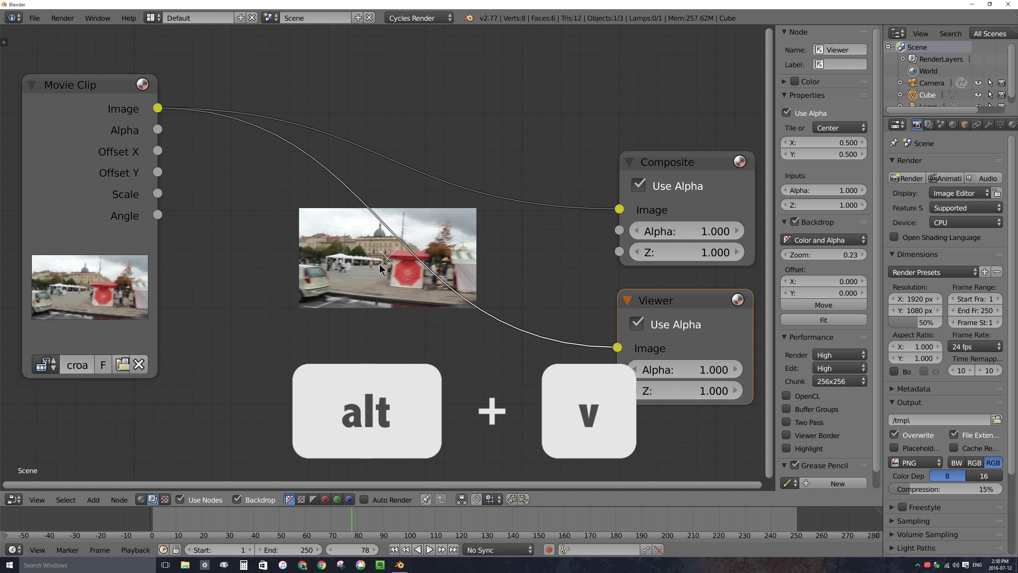
{"action": "key", "text": "alt+v"}
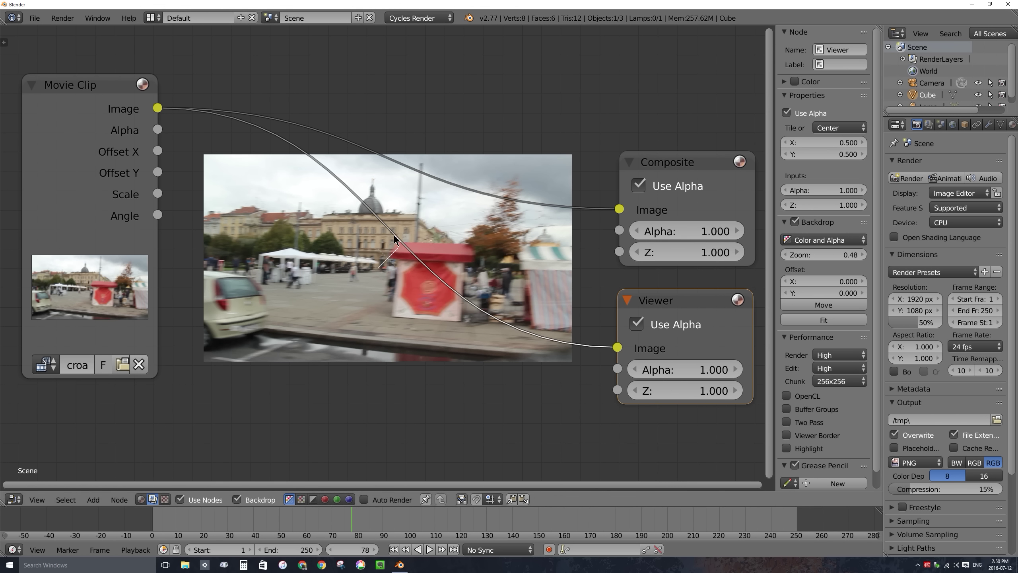
{"action": "key", "text": "alt+v"}
{"action": "key", "text": "alt+v"}
{"action": "key", "text": "alt+v"}
{"action": "key", "text": "alt+v"}
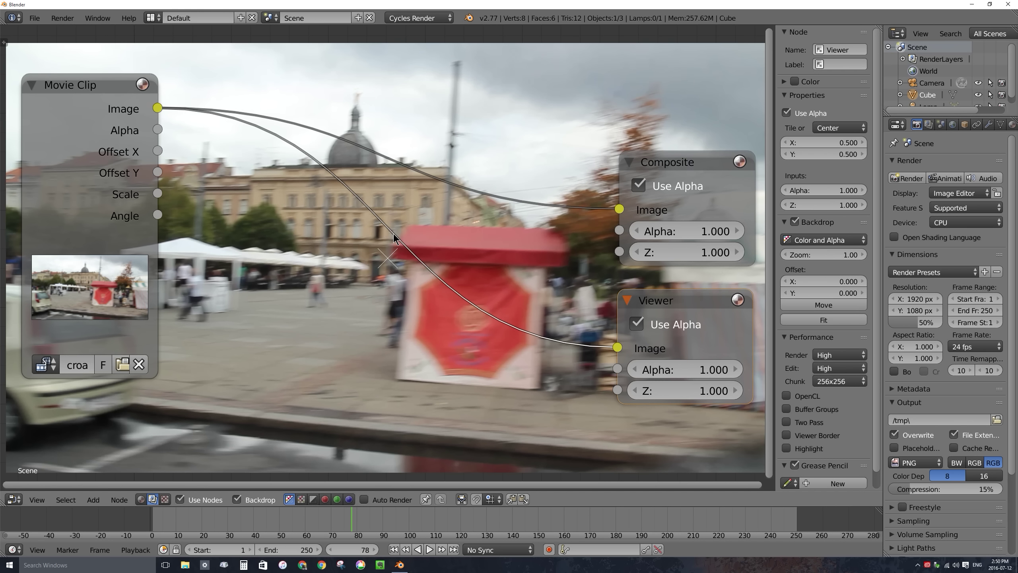
Step: Reduce the backdrop to a zoom of 0.48 and place it between the nodes at offset X 9, Y 5
{"action": "key", "text": "v"}
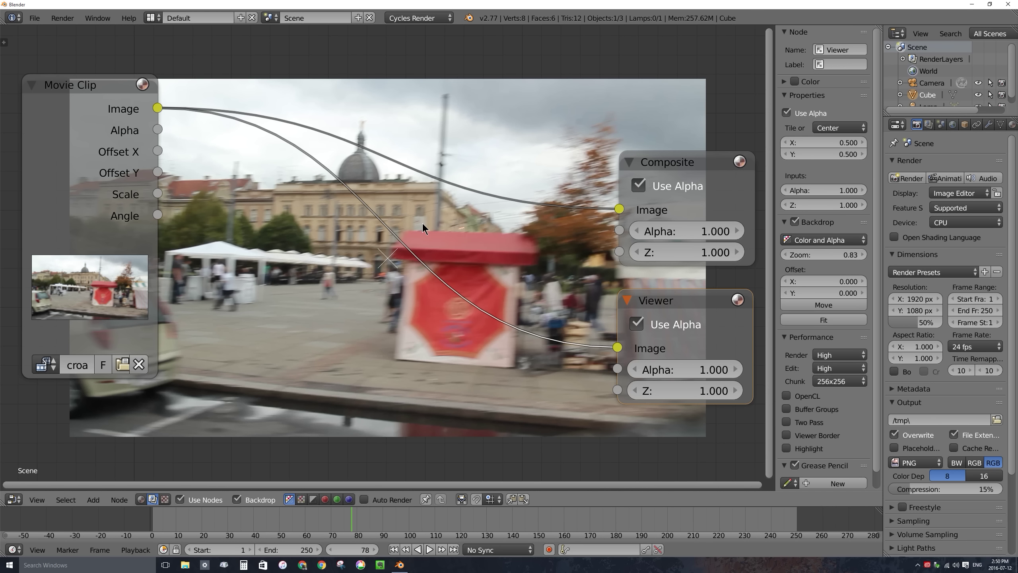
{"action": "middle_click_drag", "start_coordinate": [427, 225], "coordinate": [450, 218]}
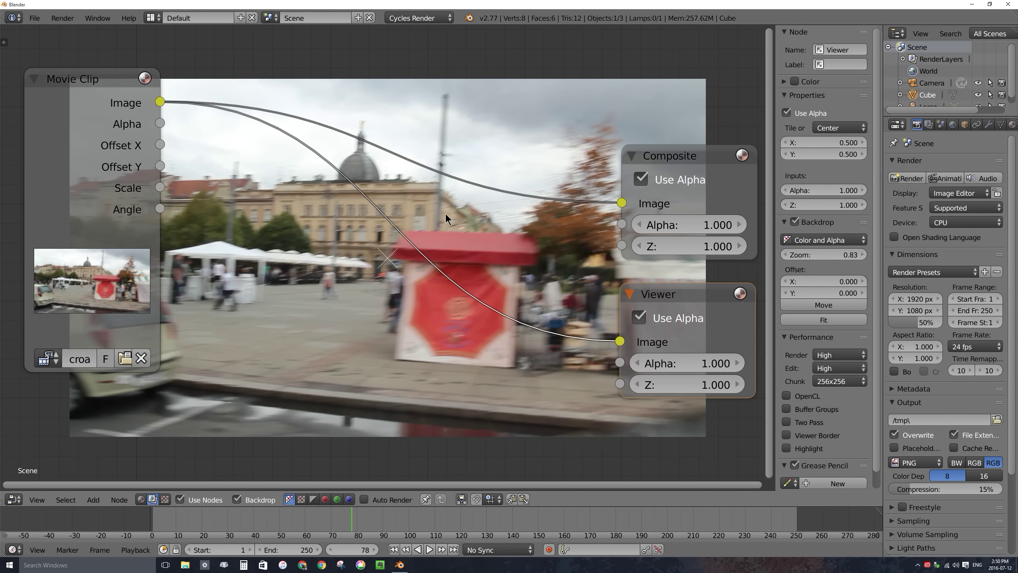
{"action": "middle_click_drag", "start_coordinate": [446, 213], "coordinate": [446, 234]}
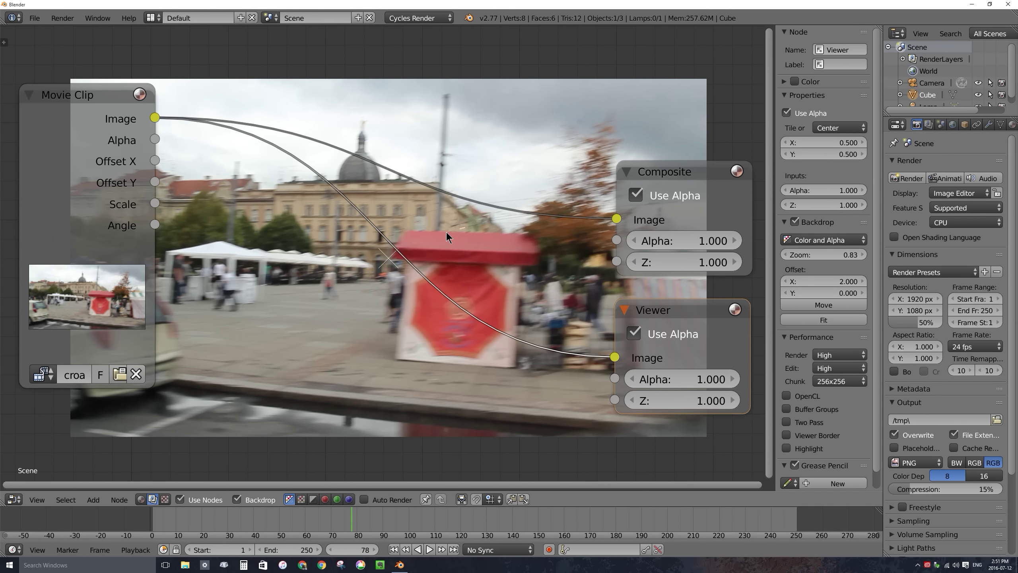
{"action": "middle_click_drag", "start_coordinate": [446, 232], "coordinate": [464, 279], "text": "alt"}
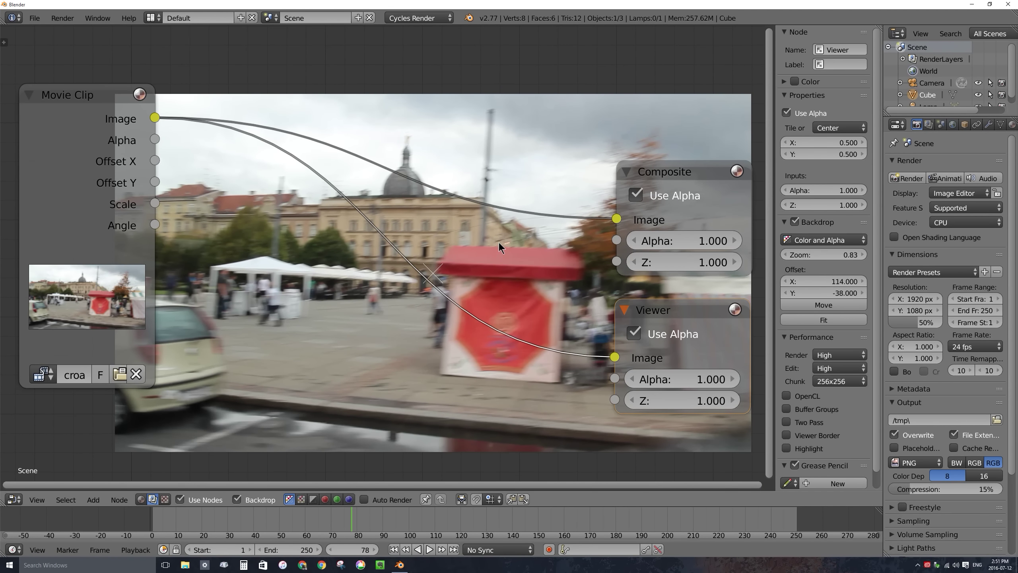
{"action": "middle_click_drag", "start_coordinate": [499, 242], "coordinate": [468, 240]}
{"action": "key", "text": "v"}
{"action": "key", "text": "v"}
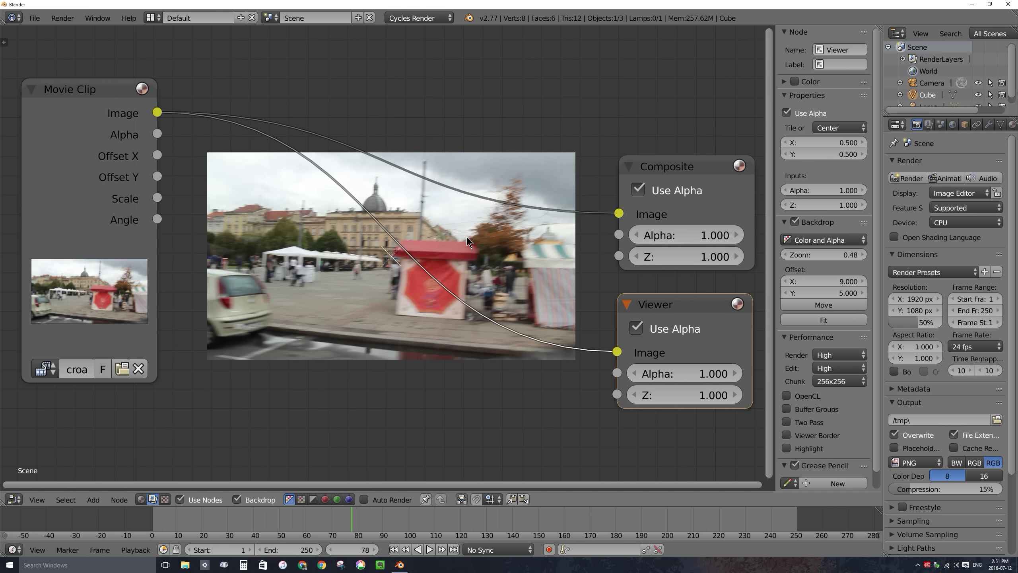
Step: Enlarge the backdrop image to a zoom of 0.83
{"action": "key", "text": "alt+v"}
{"action": "key", "text": "alt+v"}
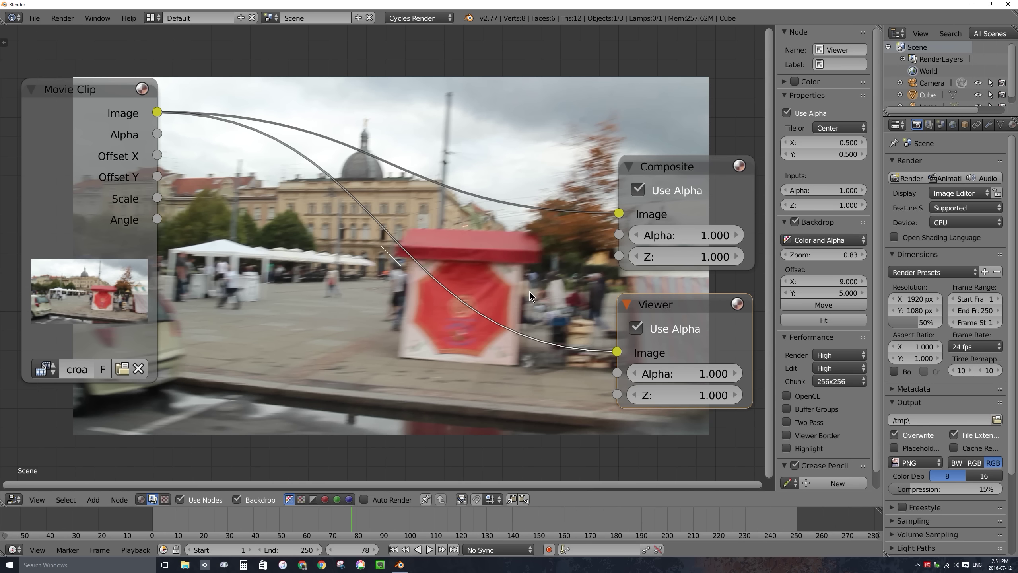
{"action": "key", "text": "shift+a"}
{"action": "mouse_move", "coordinate": [529, 292]}
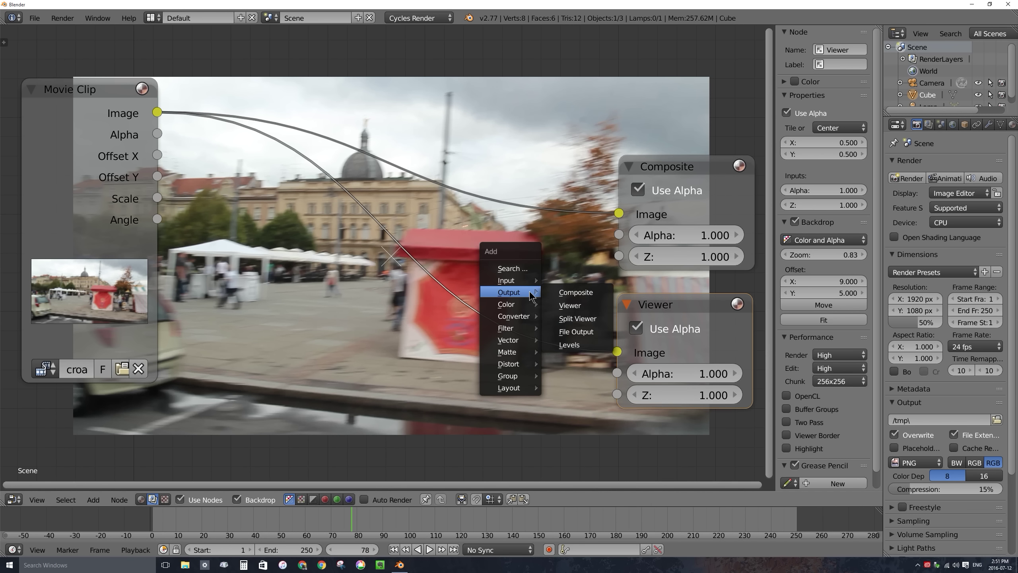
{"action": "mouse_move", "coordinate": [511, 308]}
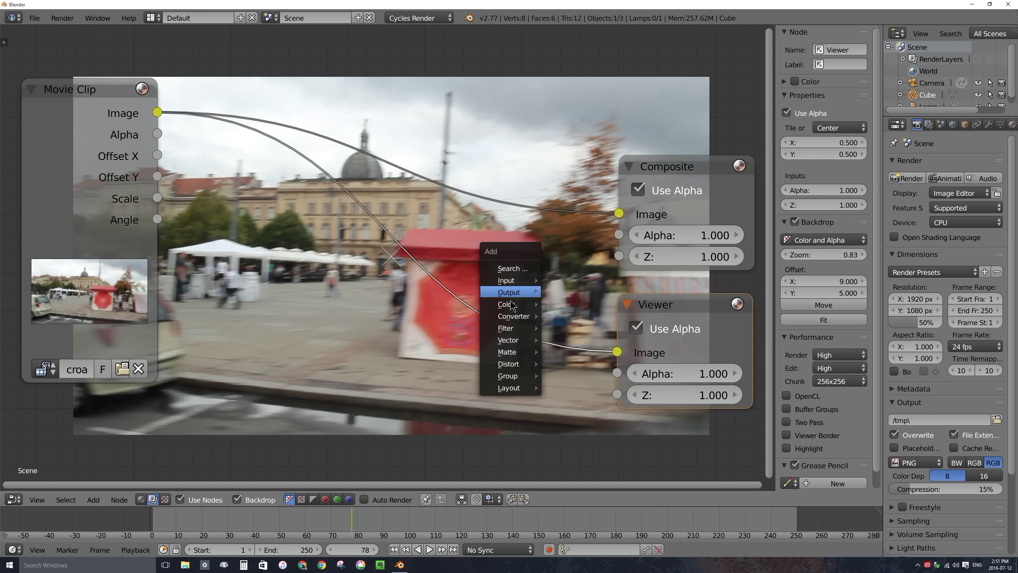
{"action": "left_click", "coordinate": [96, 500]}
{"action": "mouse_move", "coordinate": [122, 458]}
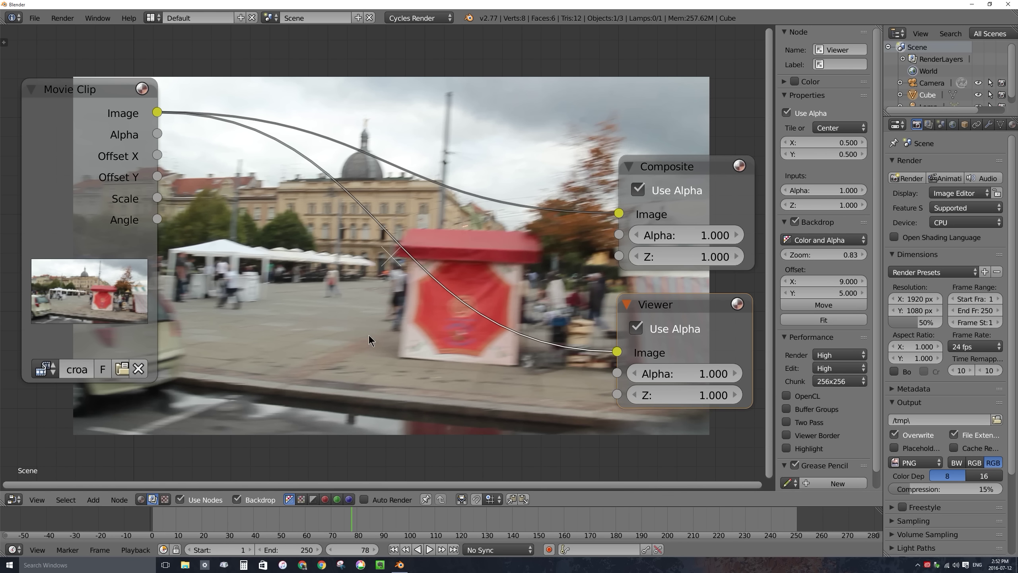
Step: Insert a Bright/Contrast color node into the link between the Movie Clip and Viewer nodes and adjust its placement
{"action": "key", "text": "shift+a"}
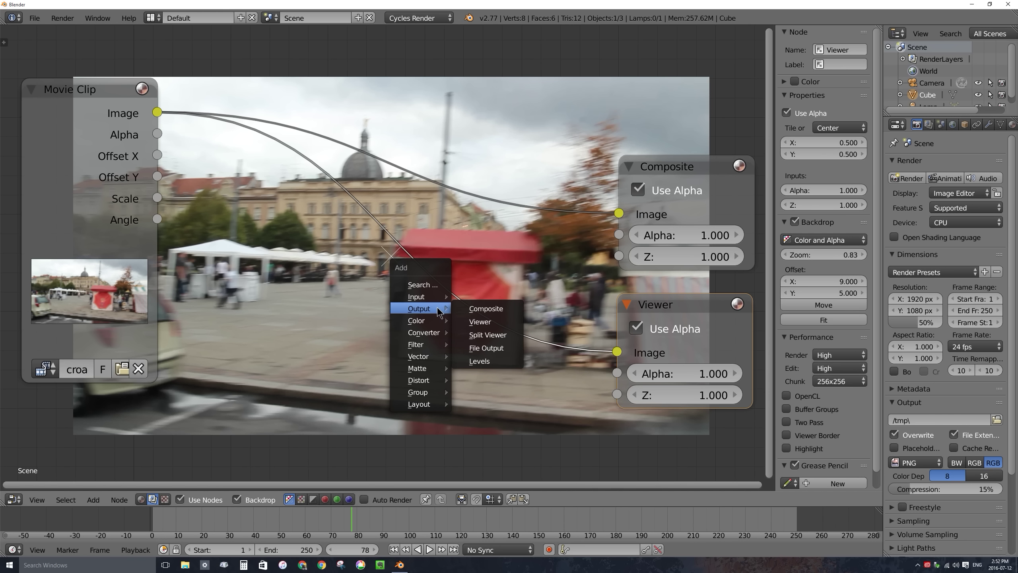
{"action": "mouse_move", "coordinate": [427, 322]}
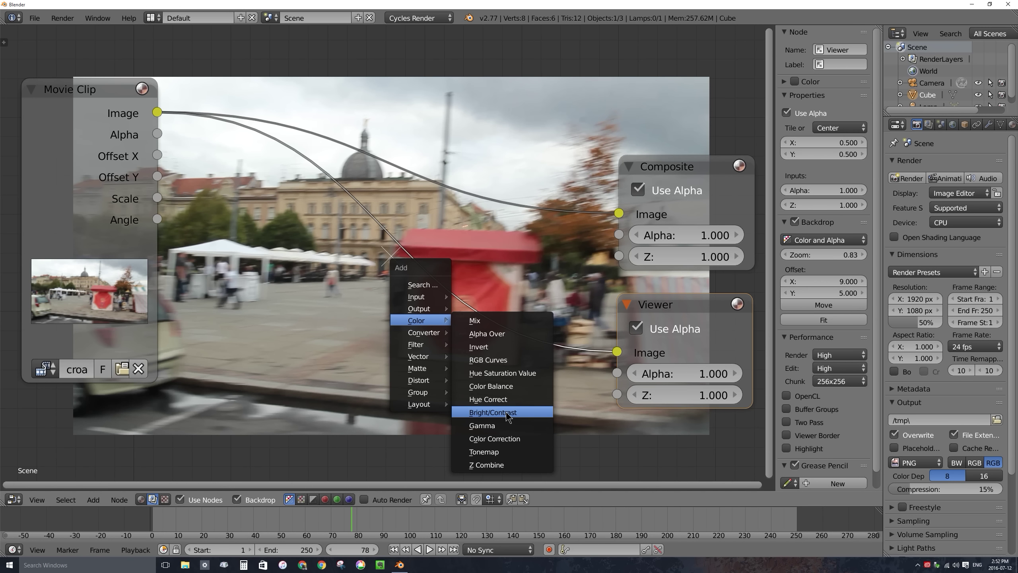
{"action": "left_click", "coordinate": [493, 412]}
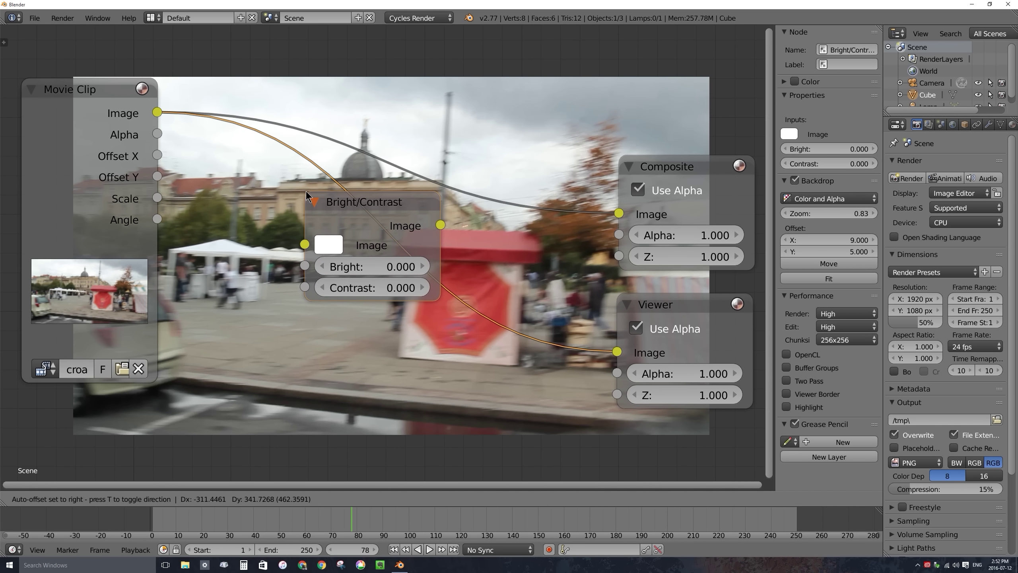
{"action": "left_click", "coordinate": [303, 195]}
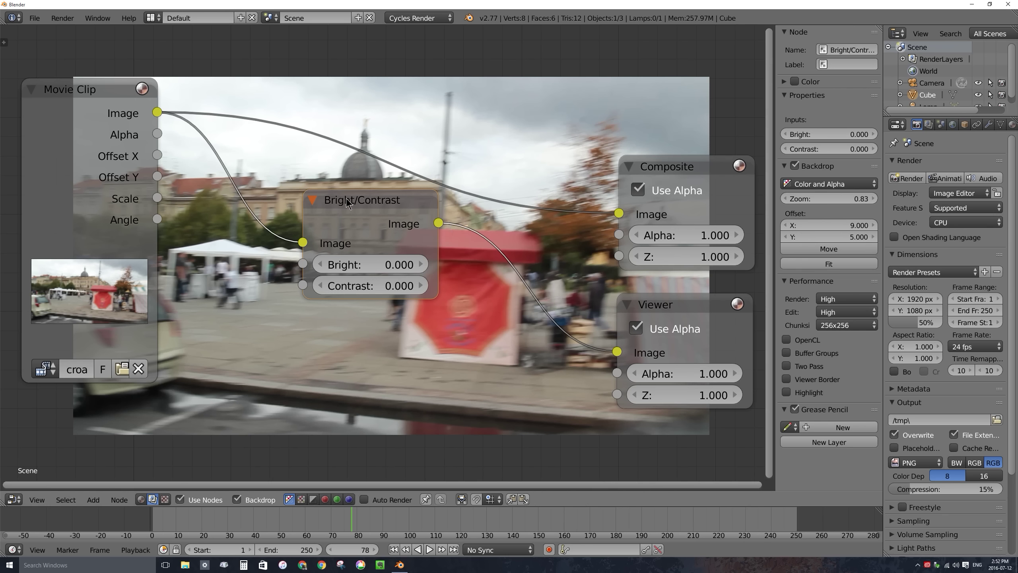
{"action": "left_click_drag", "start_coordinate": [344, 200], "coordinate": [331, 216]}
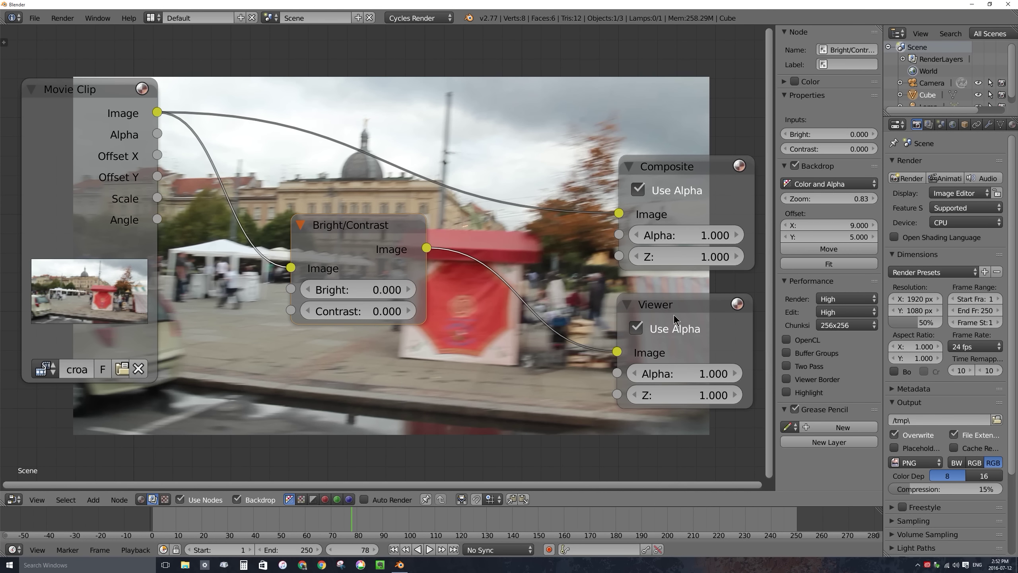
Step: Reposition the output nodes around the Bright/Contrast node and connect its Image output to the Composite node's Image input
{"action": "mouse_move", "coordinate": [673, 315]}
{"action": "left_mouse_down"}
{"action": "mouse_move", "coordinate": [617, 318]}
{"action": "mouse_move", "coordinate": [660, 316]}
{"action": "left_mouse_up"}
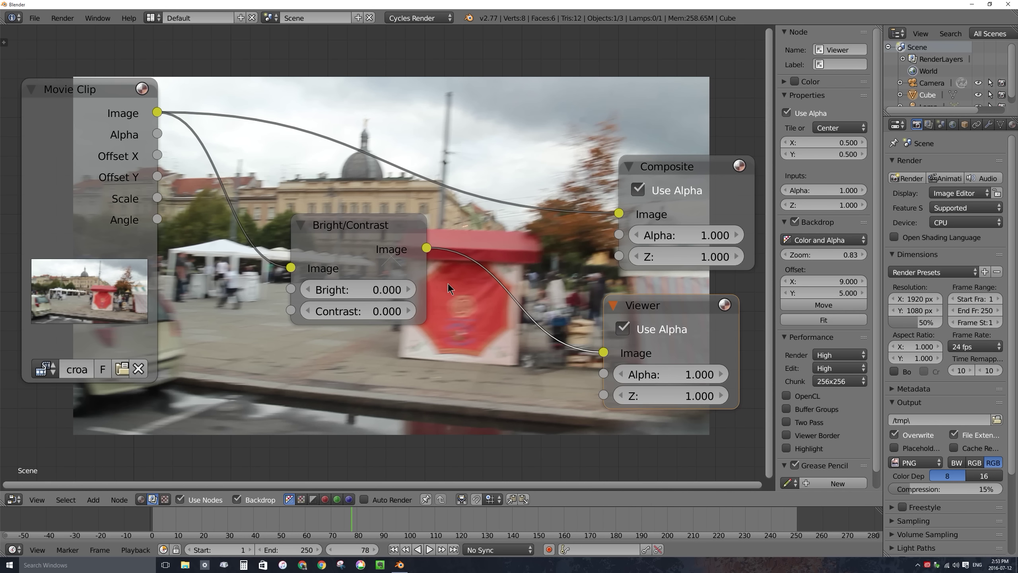
{"action": "mouse_move", "coordinate": [374, 230]}
{"action": "left_mouse_down"}
{"action": "mouse_move", "coordinate": [411, 251]}
{"action": "mouse_move", "coordinate": [374, 230]}
{"action": "left_mouse_up"}
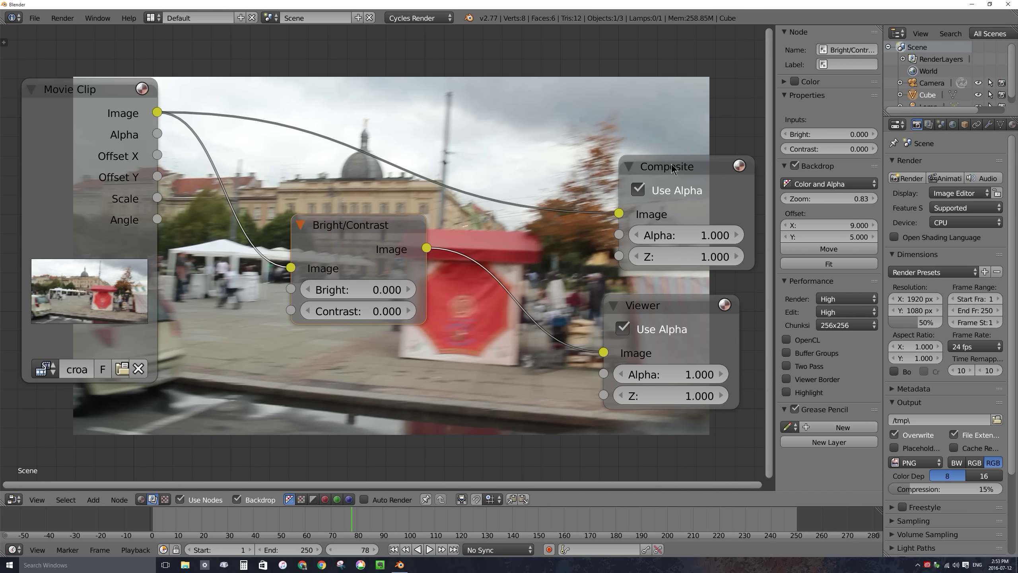
{"action": "left_click_drag", "start_coordinate": [671, 164], "coordinate": [650, 144]}
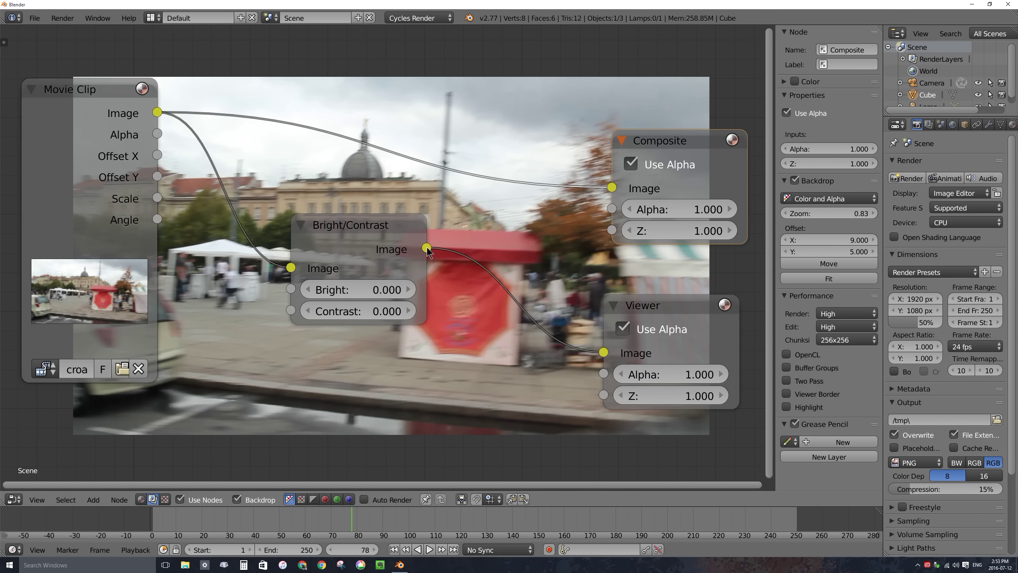
{"action": "left_click_drag", "start_coordinate": [426, 246], "coordinate": [611, 186]}
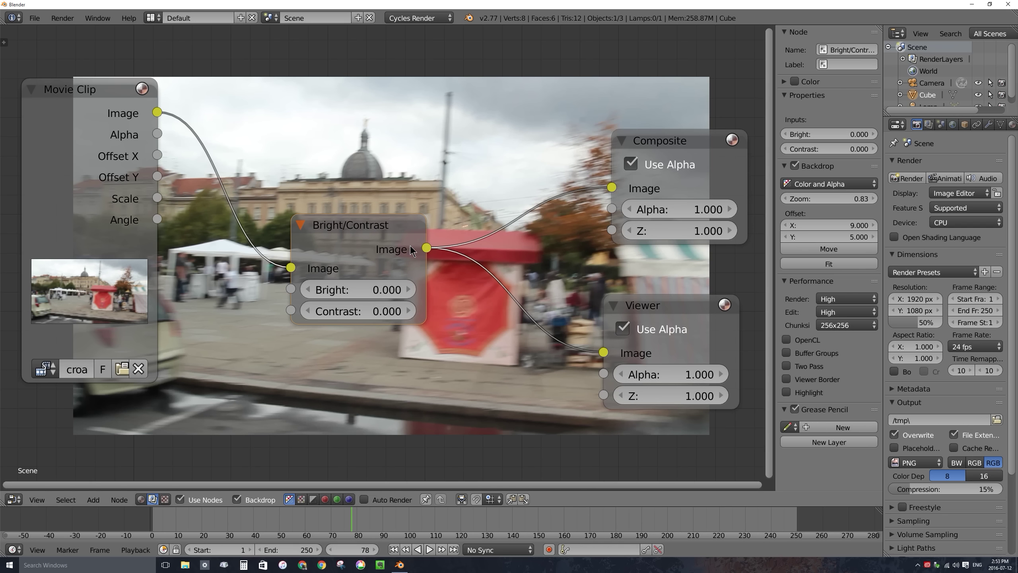
{"action": "left_click_drag", "start_coordinate": [390, 227], "coordinate": [398, 218]}
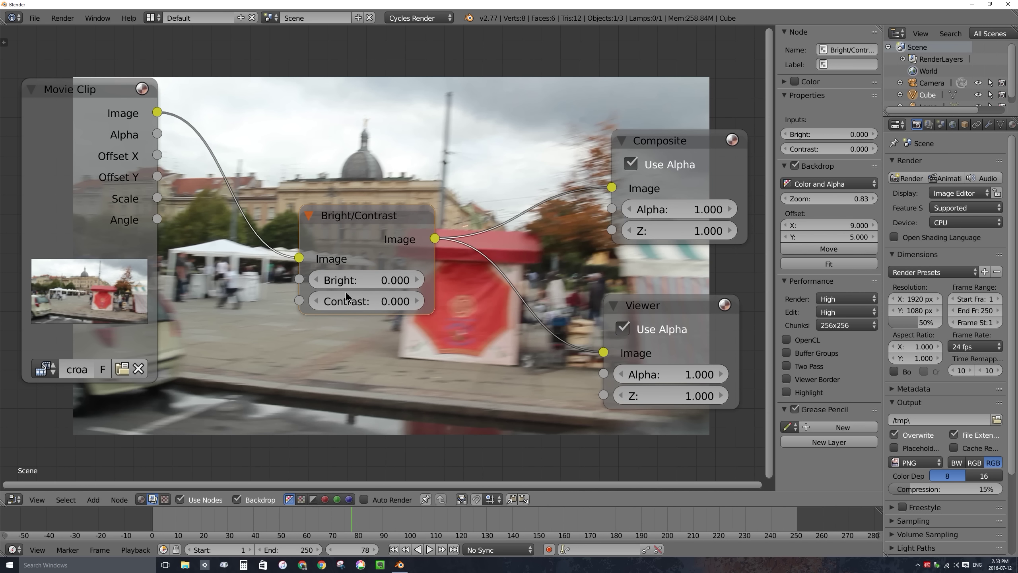
Step: Set the Bright/Contrast node's Bright value to -3.900 and its Contrast value to 3.900
{"action": "left_click", "coordinate": [316, 280]}
{"action": "left_click", "coordinate": [316, 280]}
{"action": "left_click", "coordinate": [316, 280]}
{"action": "left_click", "coordinate": [317, 280]}
{"action": "left_click", "coordinate": [317, 280]}
{"action": "left_click", "coordinate": [316, 280]}
{"action": "left_click", "coordinate": [316, 280]}
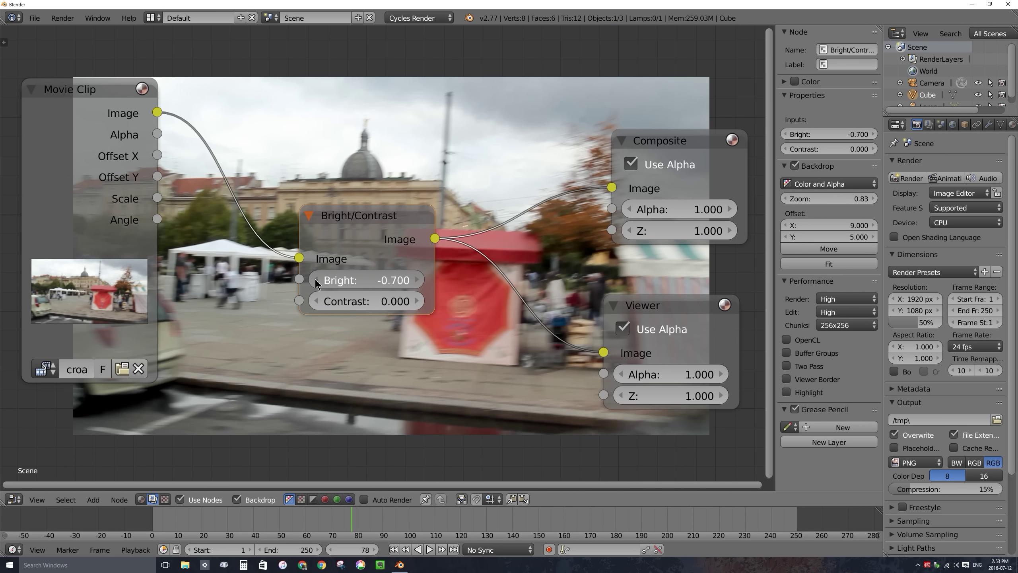
{"action": "left_click_drag", "start_coordinate": [316, 281], "coordinate": [281, 280]}
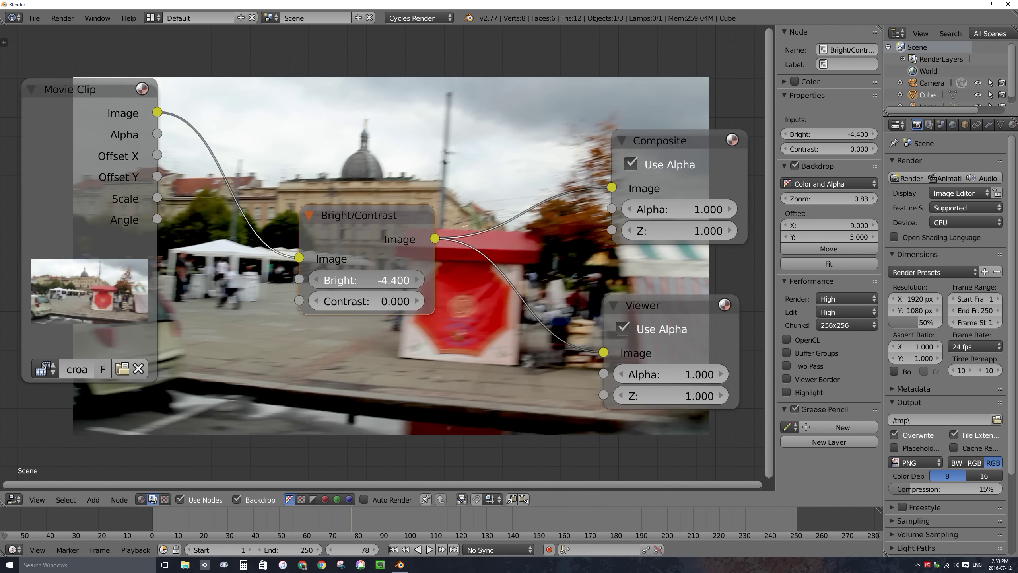
{"action": "left_click_drag", "start_coordinate": [280, 280], "coordinate": [421, 302]}
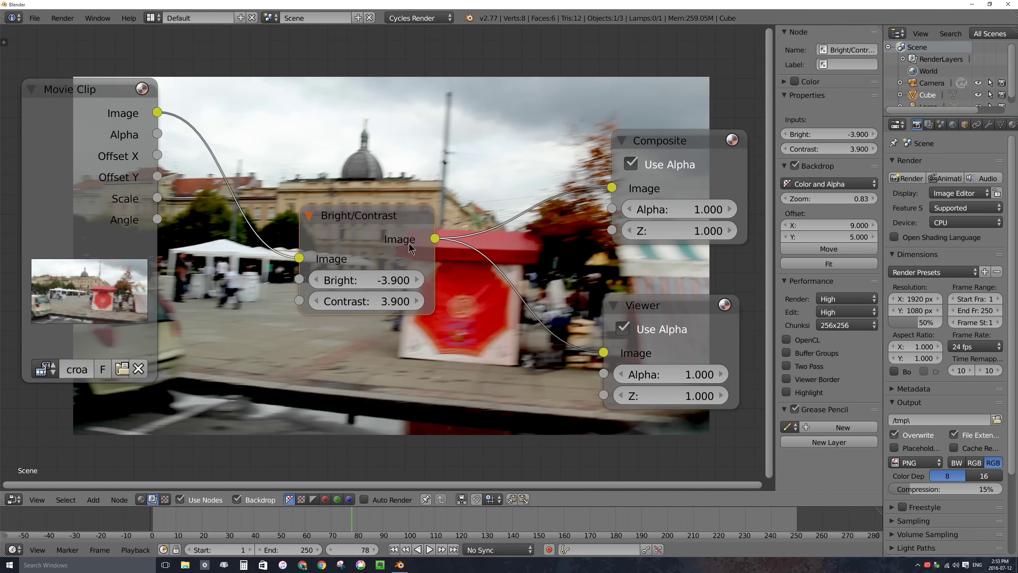
Step: Move the Composite and Viewer nodes farther away from the Bright/Contrast node to make room between them
{"action": "scroll", "coordinate": [409, 243], "scroll_direction": "down", "scroll_amount": 3}
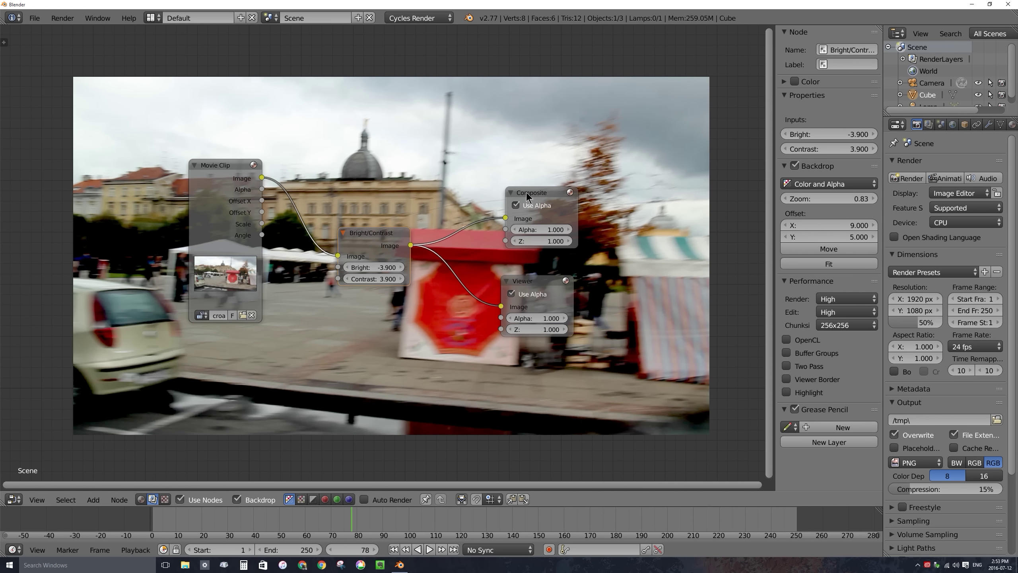
{"action": "left_click_drag", "start_coordinate": [526, 196], "coordinate": [696, 162]}
{"action": "left_click_drag", "start_coordinate": [542, 280], "coordinate": [720, 273]}
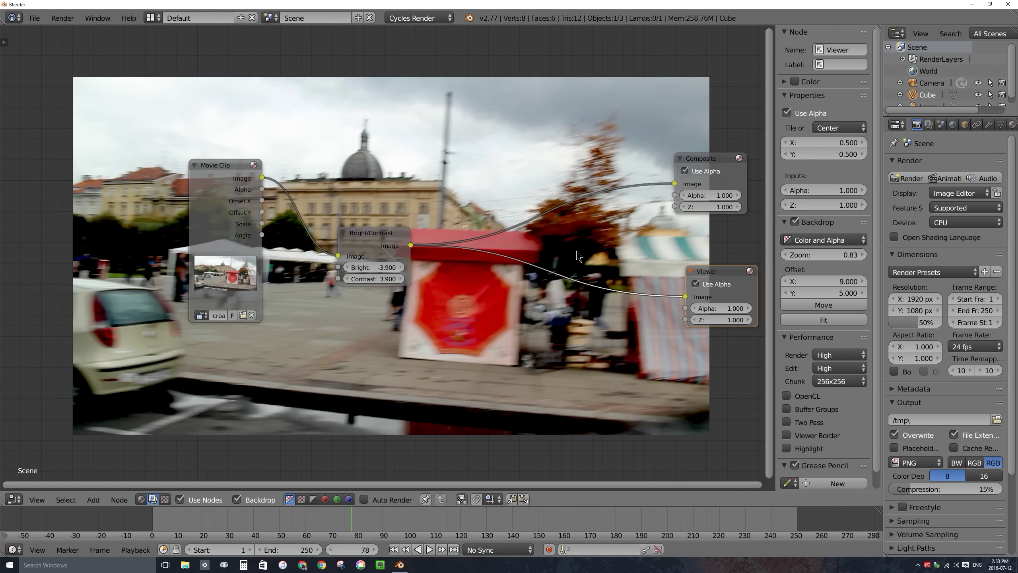
Step: Insert a Color Balance node between Bright/Contrast and Viewer, and also connect its Image output to the Composite node's Image input
{"action": "key", "text": "shift+a"}
{"action": "mouse_move", "coordinate": [575, 254]}
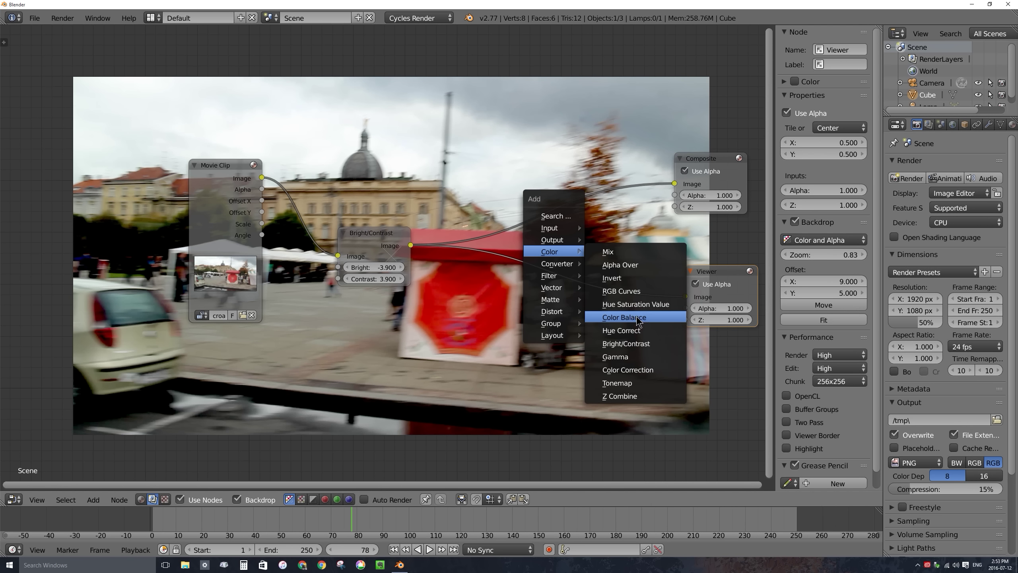
{"action": "left_click", "coordinate": [631, 319]}
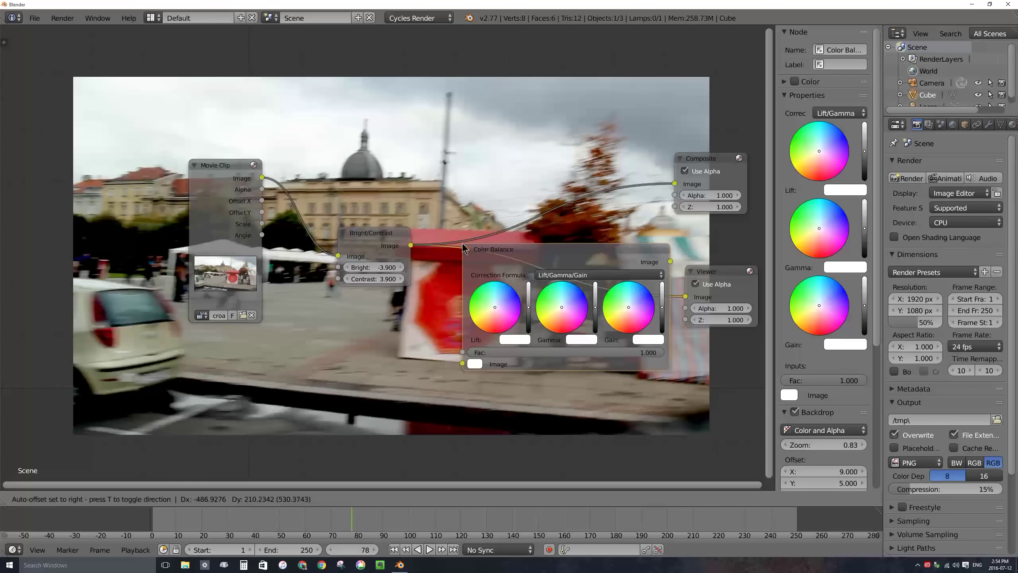
{"action": "left_click", "coordinate": [462, 243]}
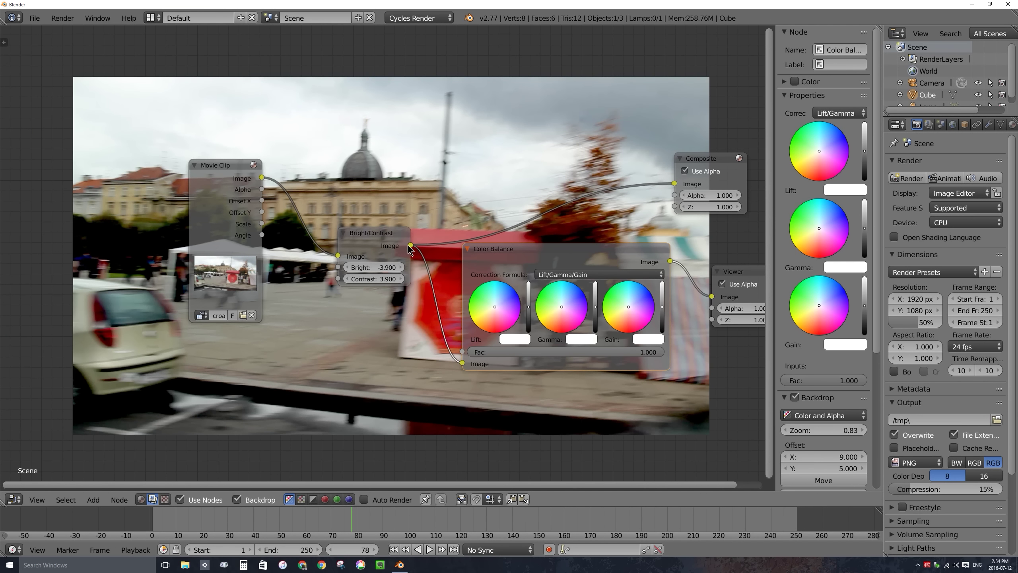
{"action": "left_click_drag", "start_coordinate": [494, 258], "coordinate": [490, 269]}
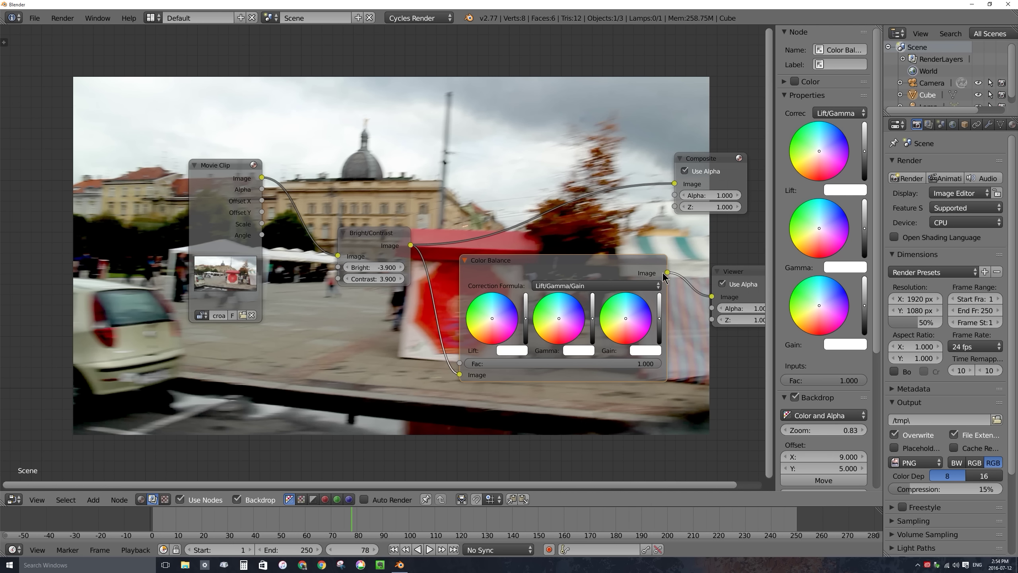
{"action": "left_click_drag", "start_coordinate": [667, 272], "coordinate": [675, 184]}
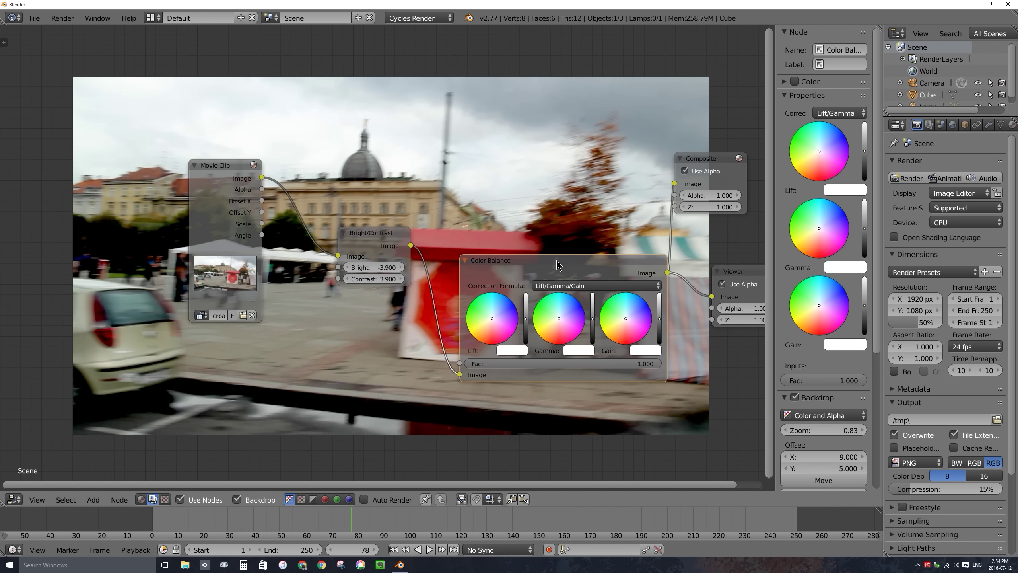
{"action": "left_click_drag", "start_coordinate": [557, 265], "coordinate": [541, 196]}
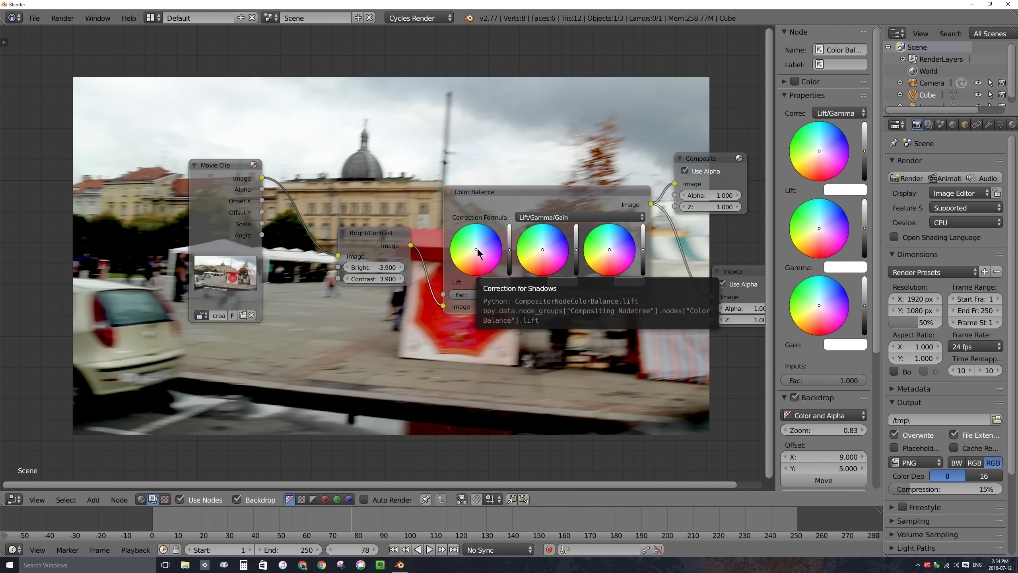
Step: Tint the Color Balance node's Lift slightly toward blue, Gamma toward orange-red and Gain slightly toward cyan
{"action": "left_click_drag", "start_coordinate": [478, 253], "coordinate": [477, 245]}
{"action": "left_click", "coordinate": [540, 247]}
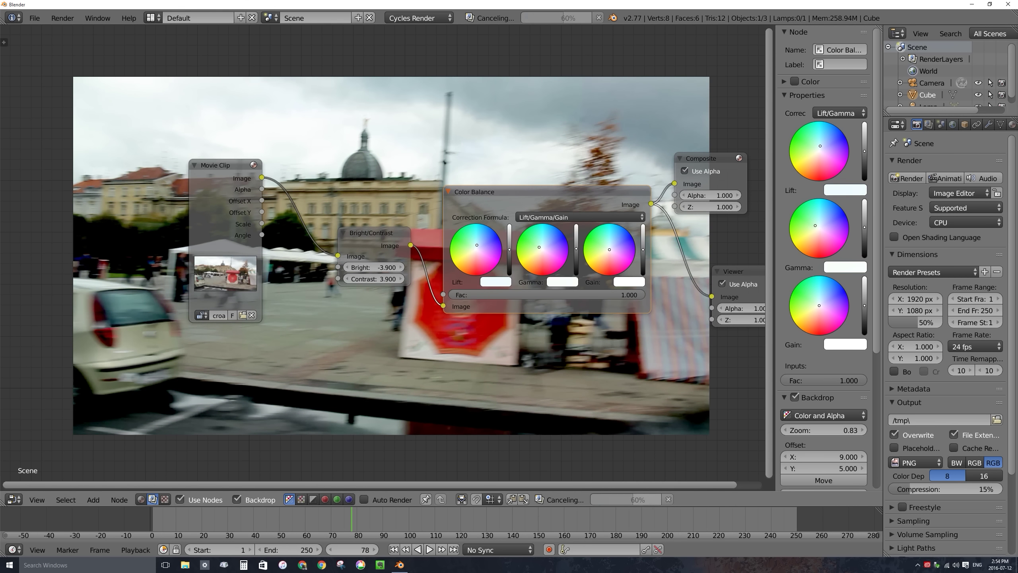
{"action": "left_click", "coordinate": [541, 261]}
{"action": "left_click", "coordinate": [606, 247]}
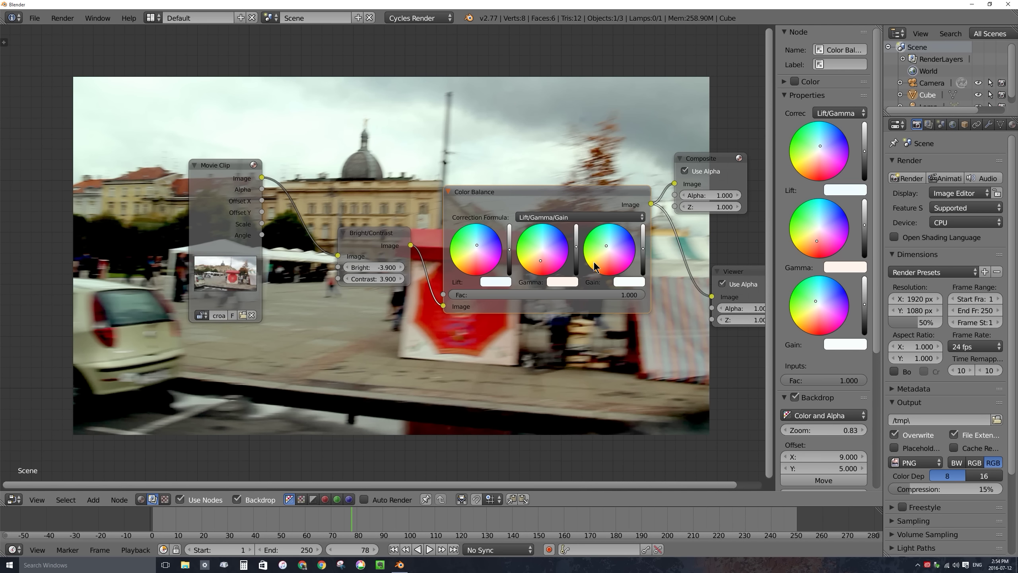
Step: Move the Composite and Viewer nodes away from the Color Balance node to free space for another node
{"action": "middle_click_drag", "start_coordinate": [614, 261], "coordinate": [449, 249]}
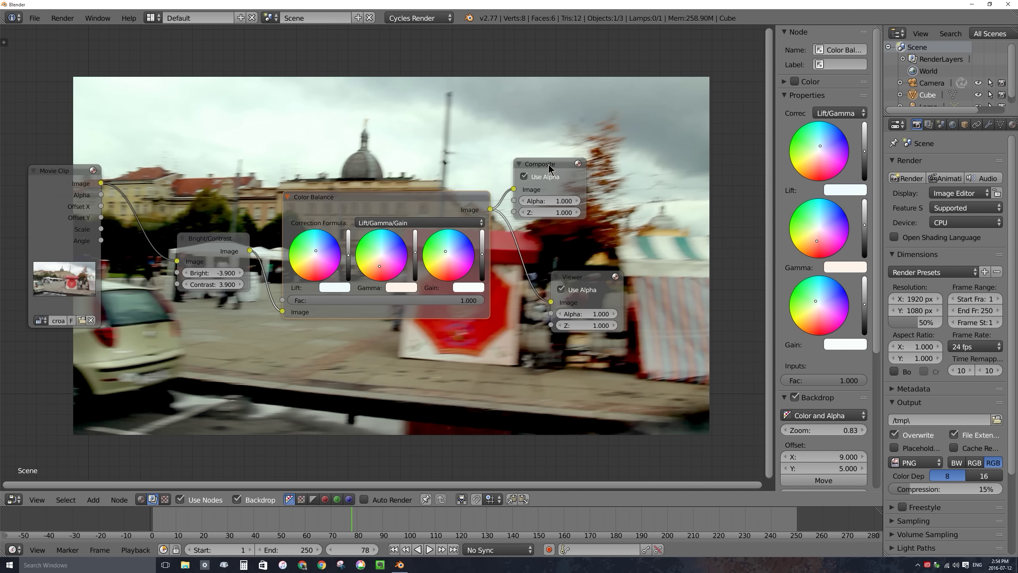
{"action": "left_click_drag", "start_coordinate": [547, 164], "coordinate": [708, 152]}
{"action": "left_click_drag", "start_coordinate": [571, 277], "coordinate": [714, 274]}
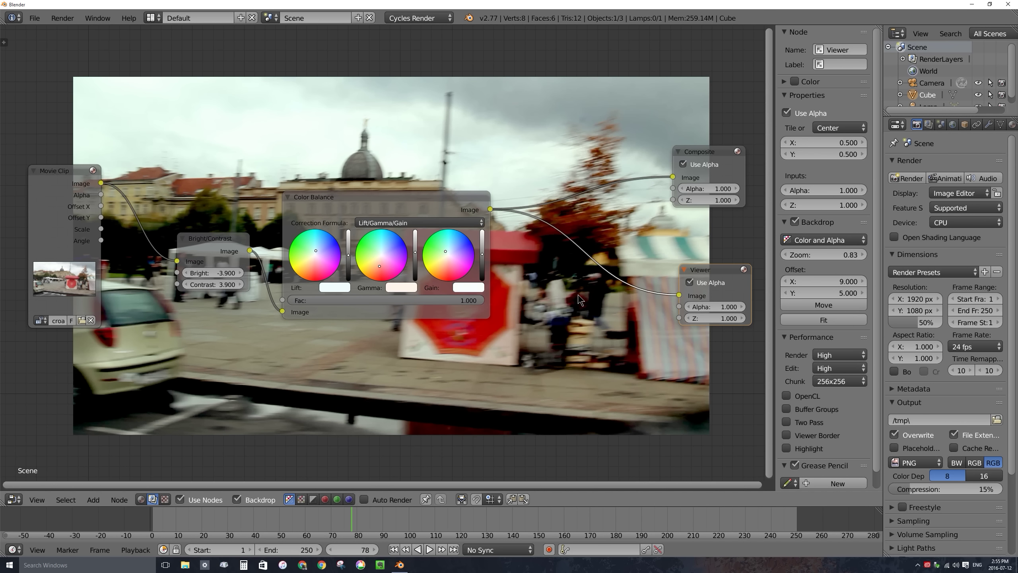
Step: Insert an RGB Curves node between Color Balance and Viewer, and connect its Image output to the Composite node's Image input
{"action": "key", "text": "shift+a"}
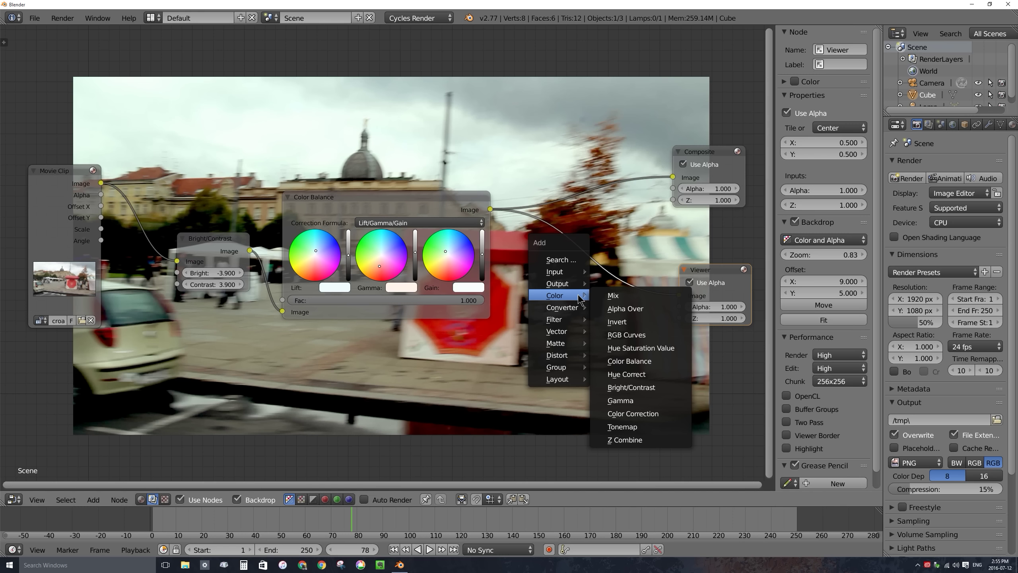
{"action": "mouse_move", "coordinate": [571, 295]}
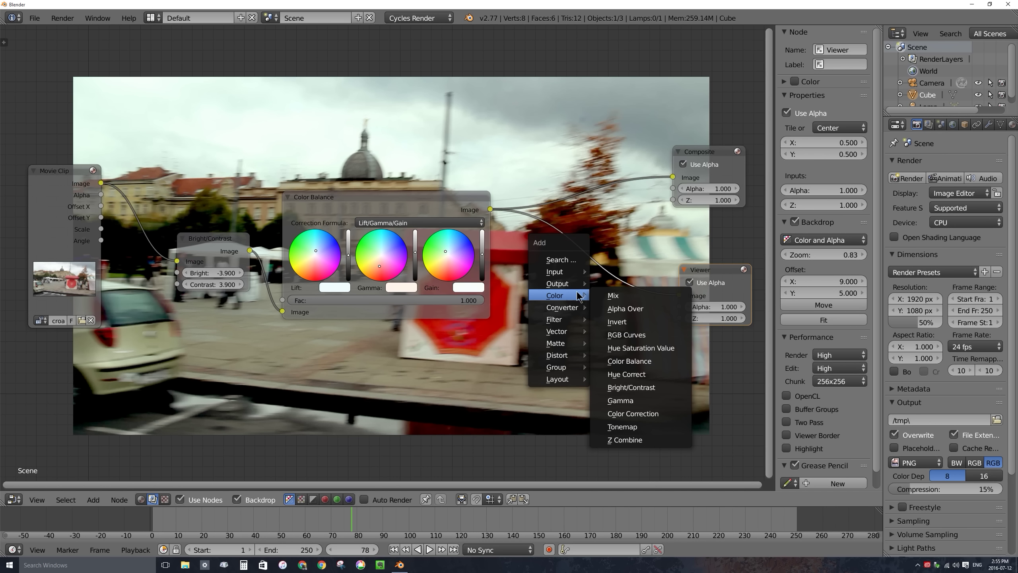
{"action": "left_click", "coordinate": [648, 335]}
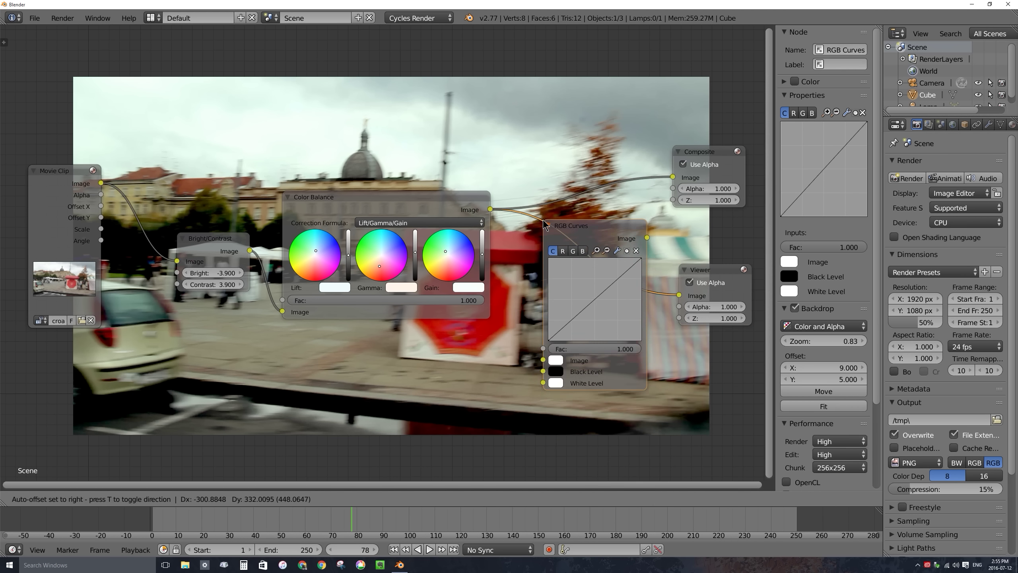
{"action": "left_click", "coordinate": [535, 220]}
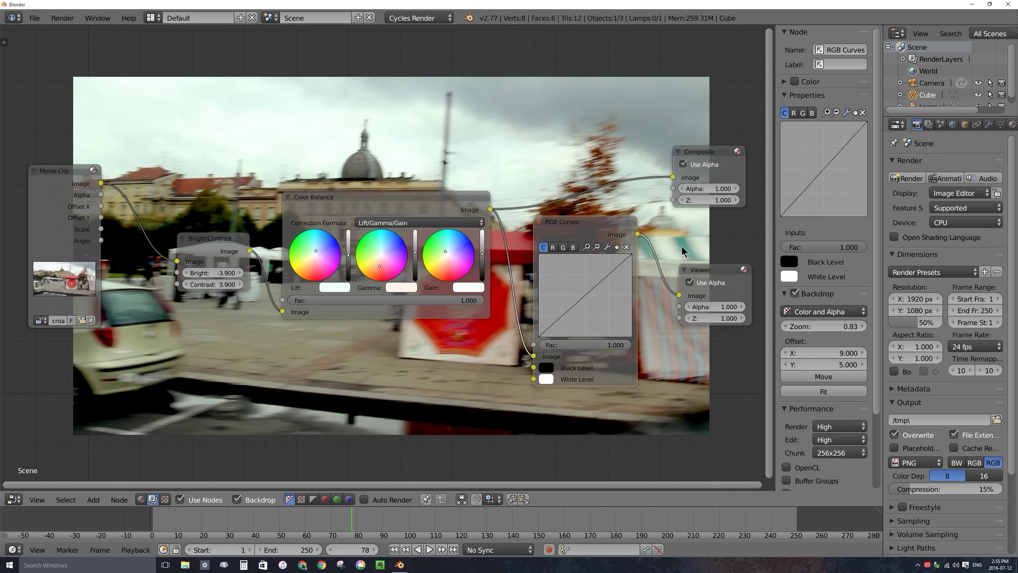
{"action": "left_click_drag", "start_coordinate": [638, 235], "coordinate": [672, 179]}
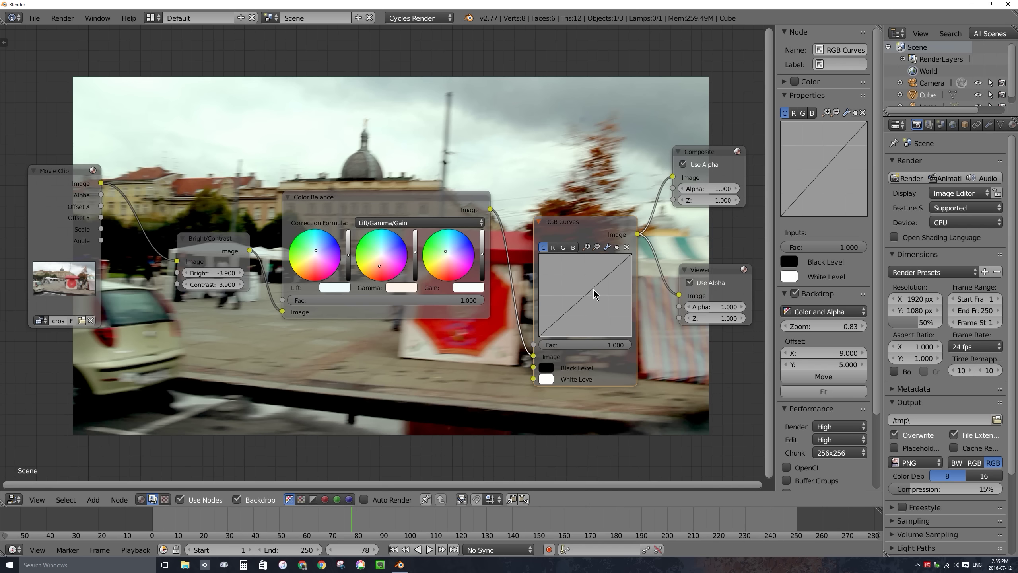
Step: Bend the RGB Curves node's combined curve downward with a control point at about X 0.618, Y 0.346
{"action": "mouse_move", "coordinate": [589, 293]}
{"action": "left_mouse_down"}
{"action": "mouse_move", "coordinate": [571, 283]}
{"action": "mouse_move", "coordinate": [597, 309]}
{"action": "left_mouse_up"}
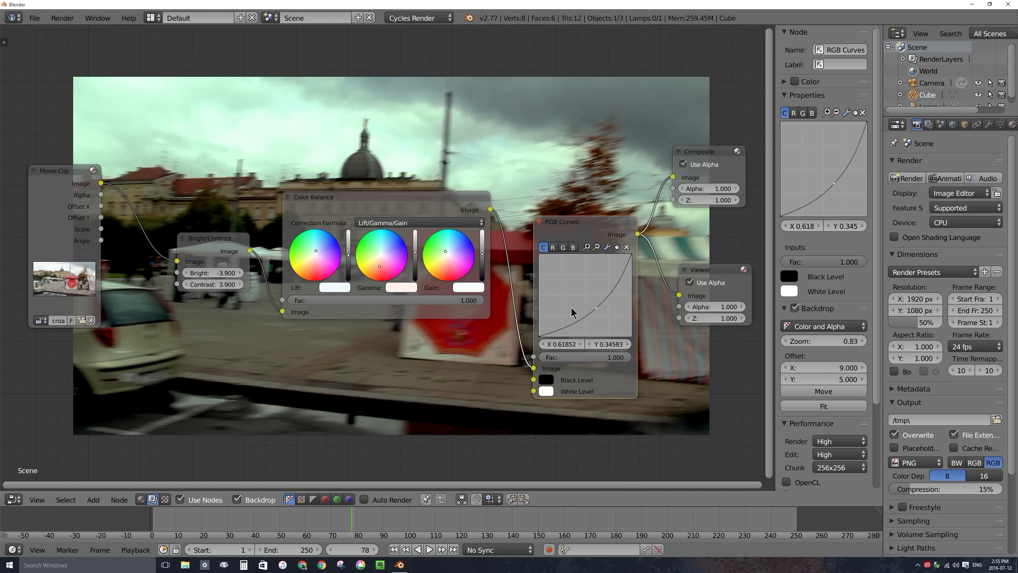
Step: Shift the RGB Curves node's middle control point, and delete it so the combined curve is a straight diagonal
{"action": "left_click_drag", "start_coordinate": [596, 308], "coordinate": [584, 309]}
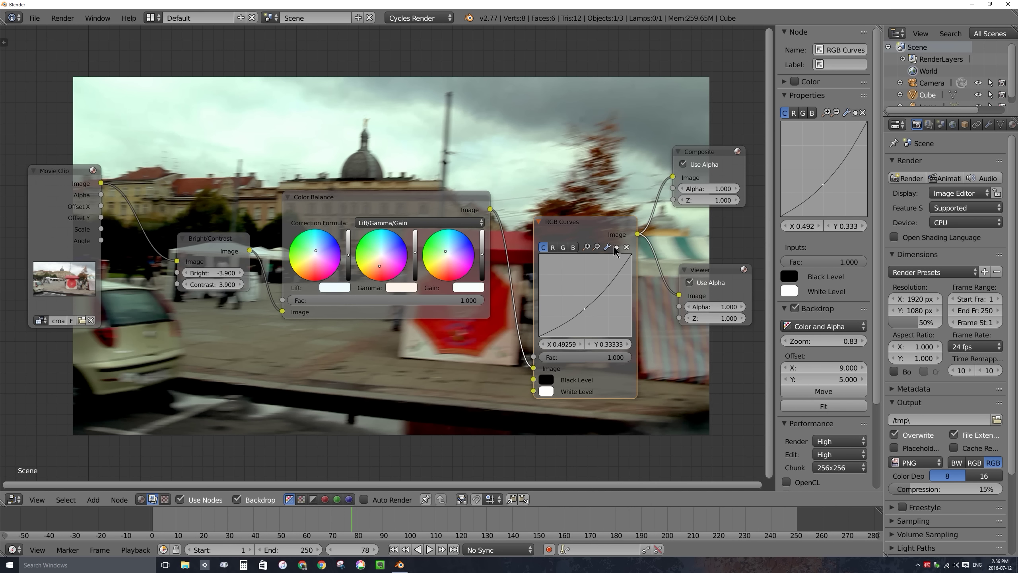
{"action": "left_click", "coordinate": [627, 248]}
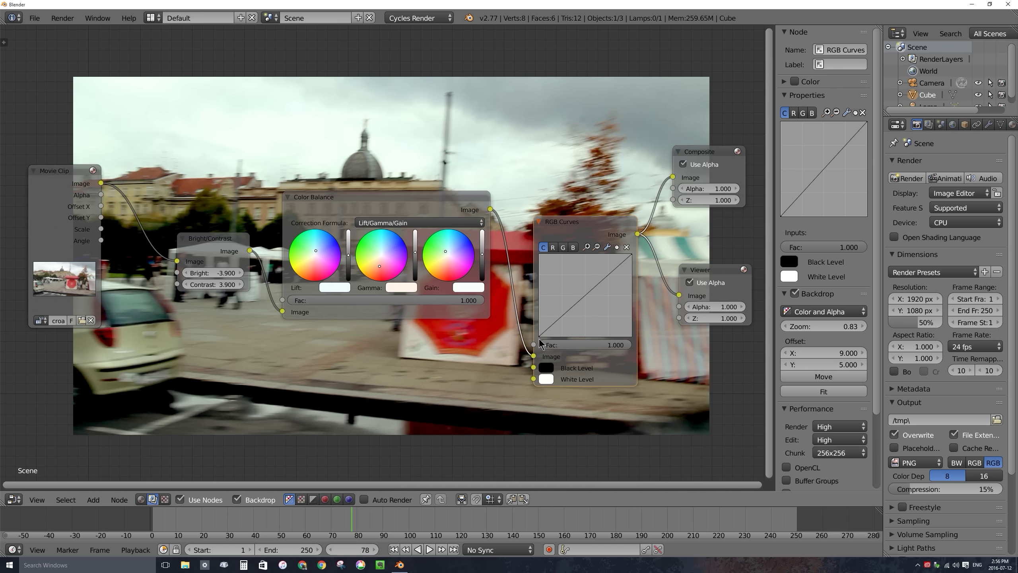
Step: Try raising the contrast by sliding the combined curve's black and white end points inward along the X axis
{"action": "left_click_drag", "start_coordinate": [541, 341], "coordinate": [555, 340]}
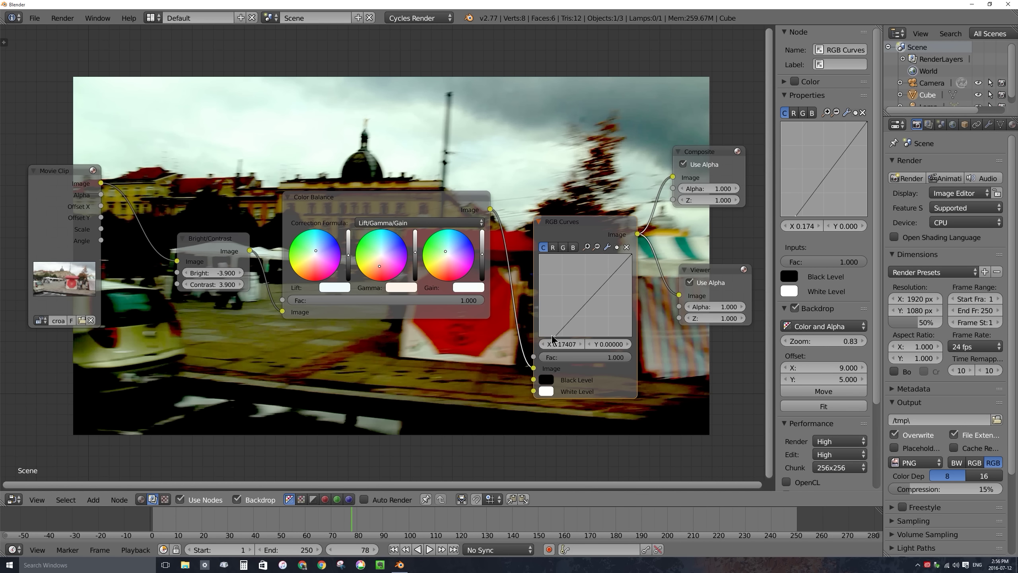
{"action": "left_click_drag", "start_coordinate": [552, 339], "coordinate": [558, 340]}
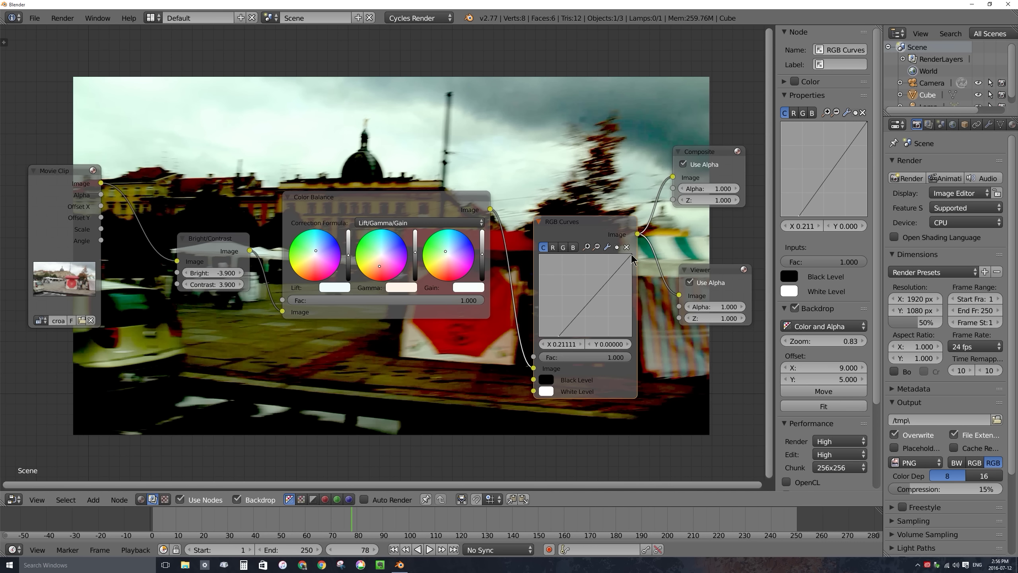
{"action": "left_click_drag", "start_coordinate": [632, 256], "coordinate": [610, 257]}
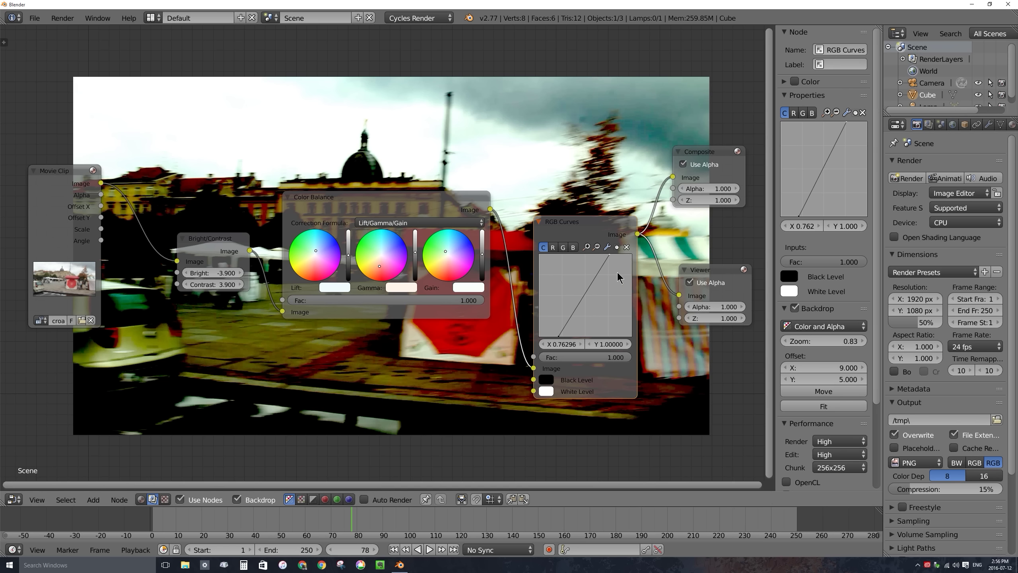
{"action": "left_click_drag", "start_coordinate": [611, 260], "coordinate": [577, 339]}
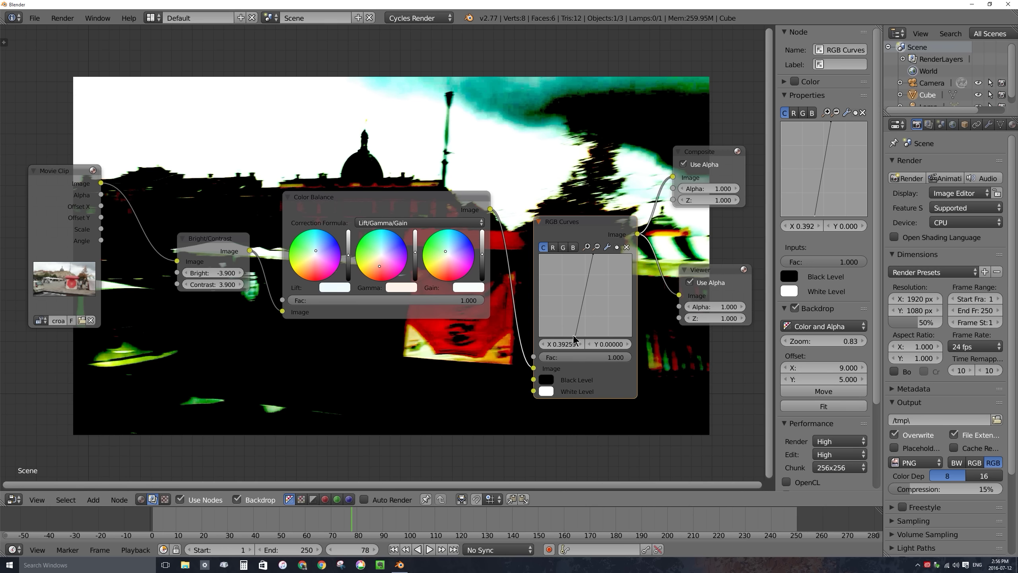
{"action": "left_click_drag", "start_coordinate": [574, 338], "coordinate": [539, 336]}
{"action": "left_click_drag", "start_coordinate": [594, 255], "coordinate": [618, 255]}
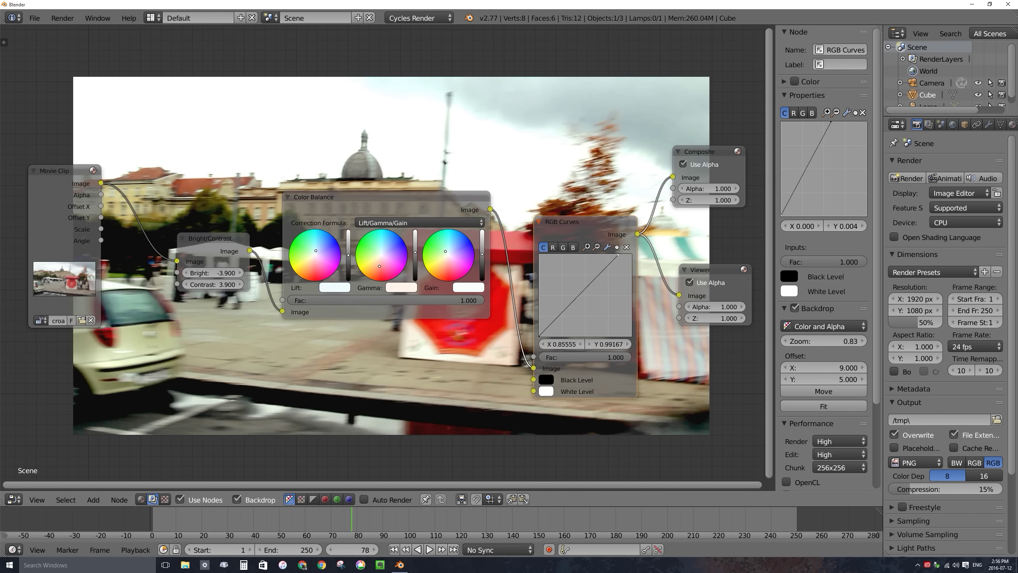
Step: Shape the combined curve into a gentle S with control points at about X 0.152, Y 0.083 and X 0.867, Y 0.921
{"action": "left_click_drag", "start_coordinate": [549, 326], "coordinate": [555, 331]}
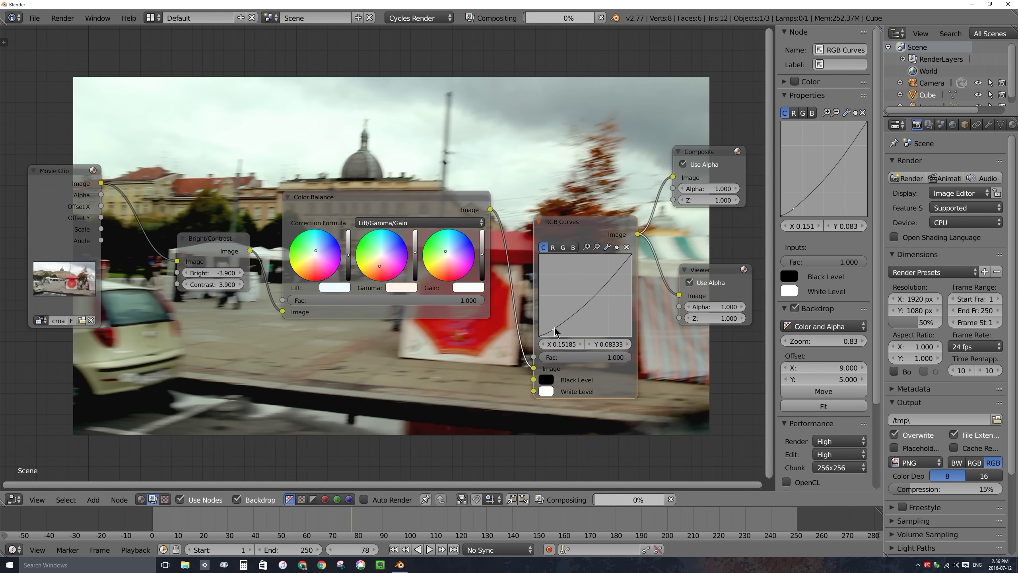
{"action": "left_click_drag", "start_coordinate": [618, 255], "coordinate": [619, 260]}
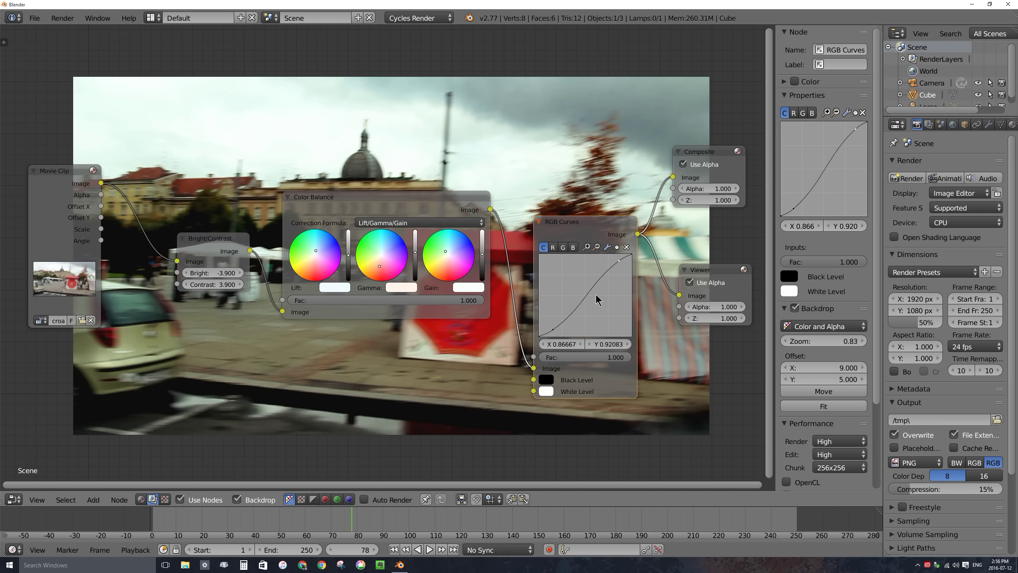
Step: Try extreme extra control points in the middle of the combined curve, and delete them to restore the S shape
{"action": "mouse_move", "coordinate": [580, 304]}
{"action": "left_mouse_down"}
{"action": "mouse_move", "coordinate": [566, 273]}
{"action": "mouse_move", "coordinate": [569, 315]}
{"action": "left_mouse_up"}
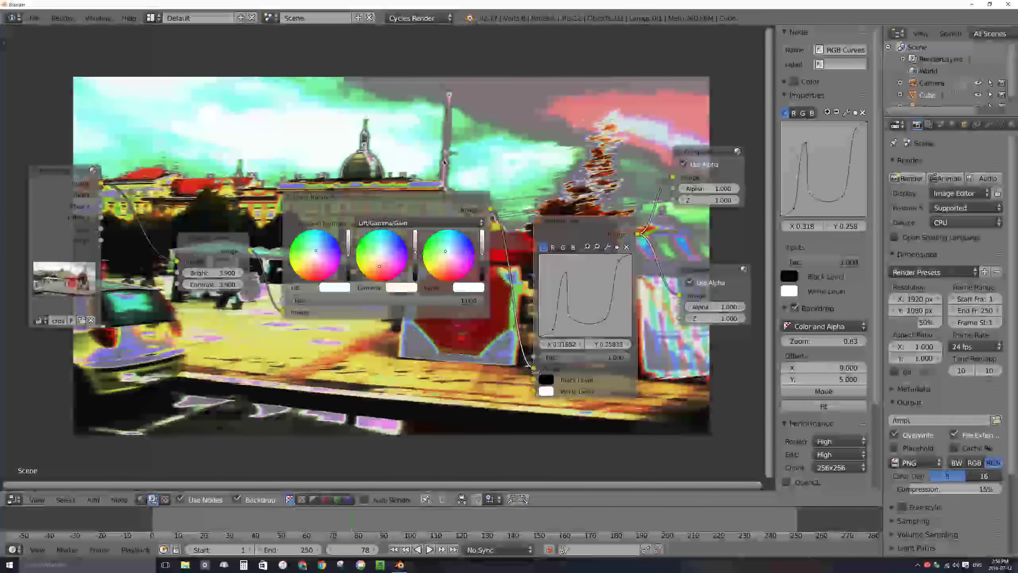
{"action": "left_click", "coordinate": [627, 247]}
{"action": "left_click", "coordinate": [567, 273]}
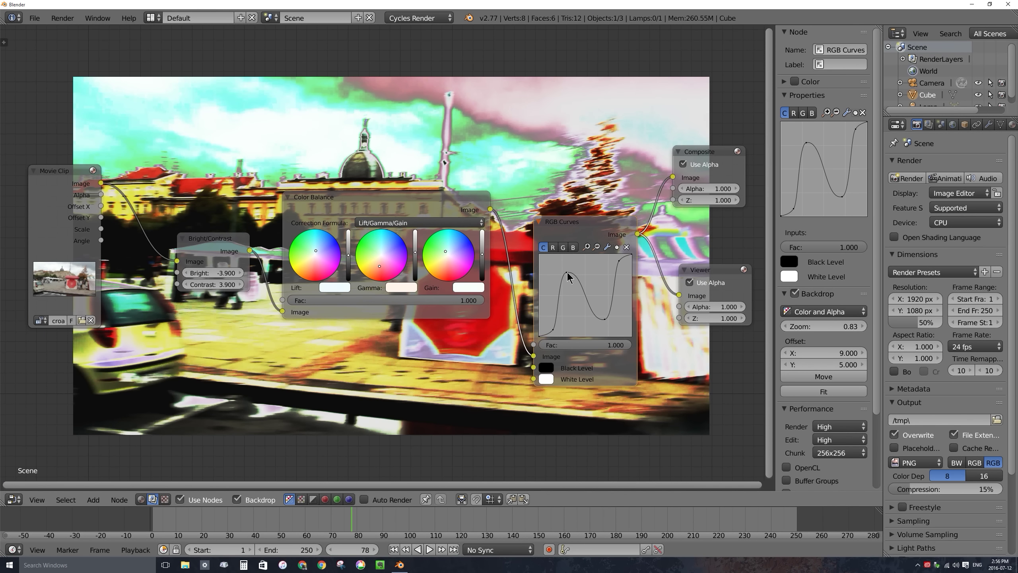
{"action": "left_click", "coordinate": [627, 247]}
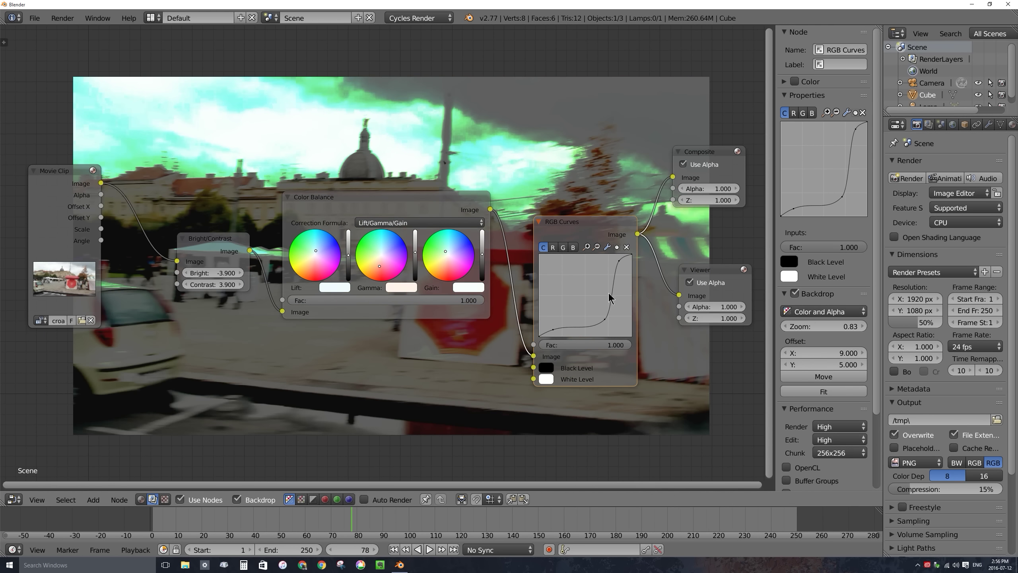
{"action": "left_click", "coordinate": [627, 247]}
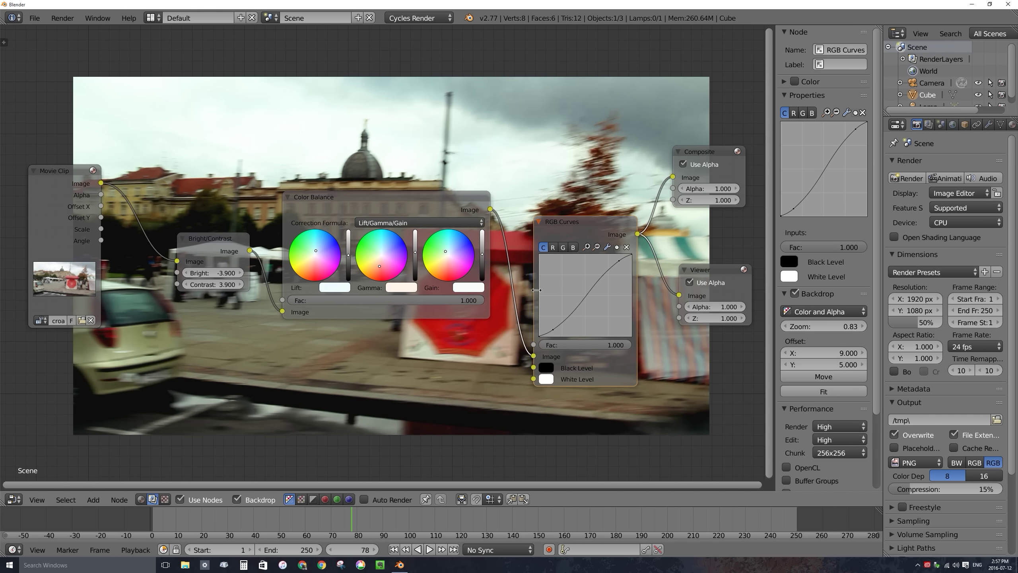
Step: Move the Composite and Viewer nodes farther from the RGB Curves node to free space for another node
{"action": "scroll", "coordinate": [563, 286], "scroll_direction": "down", "scroll_amount": 2}
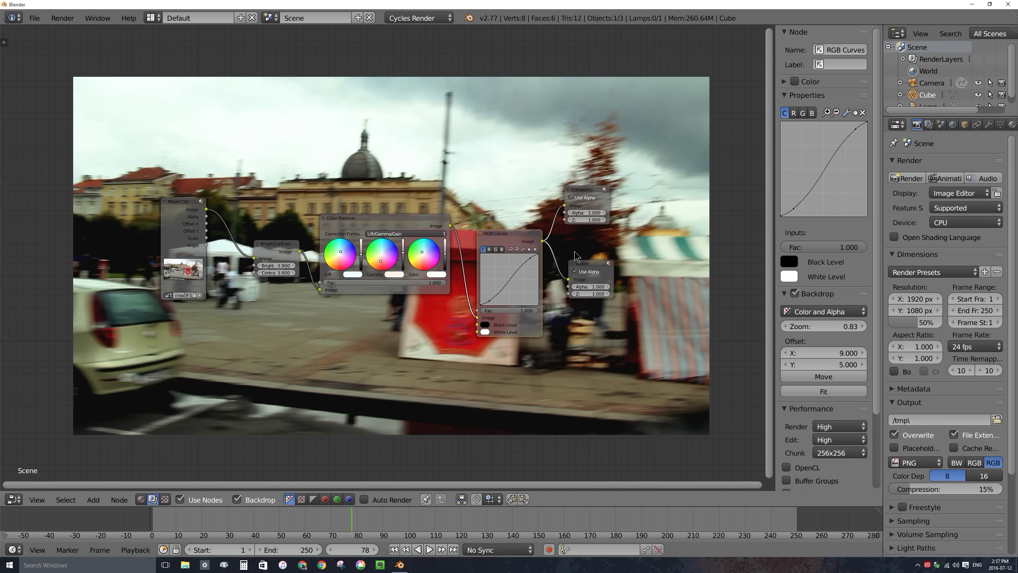
{"action": "middle_click_drag", "start_coordinate": [609, 245], "coordinate": [475, 244]}
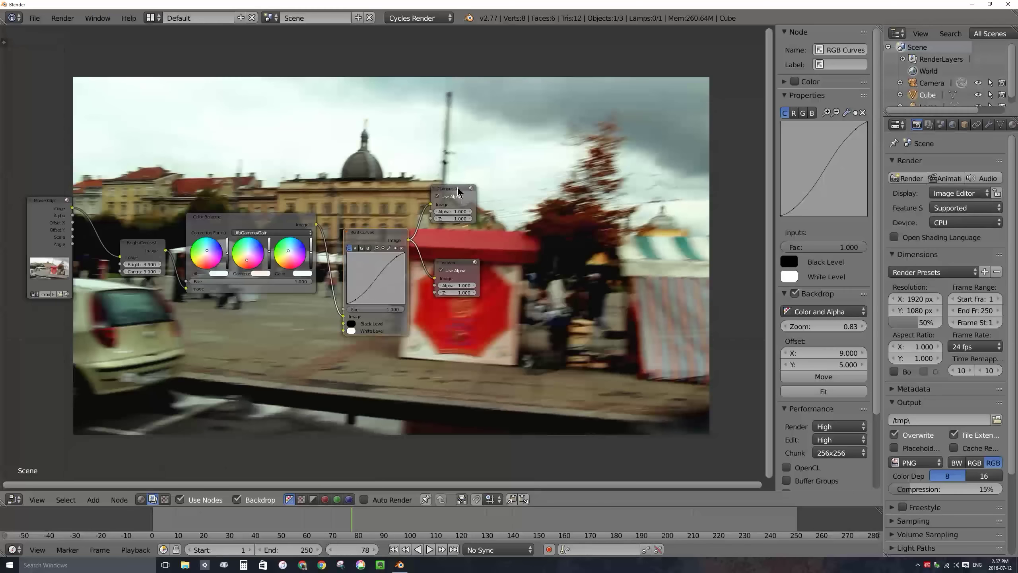
{"action": "left_click_drag", "start_coordinate": [459, 191], "coordinate": [717, 184]}
{"action": "left_click_drag", "start_coordinate": [453, 267], "coordinate": [711, 260]}
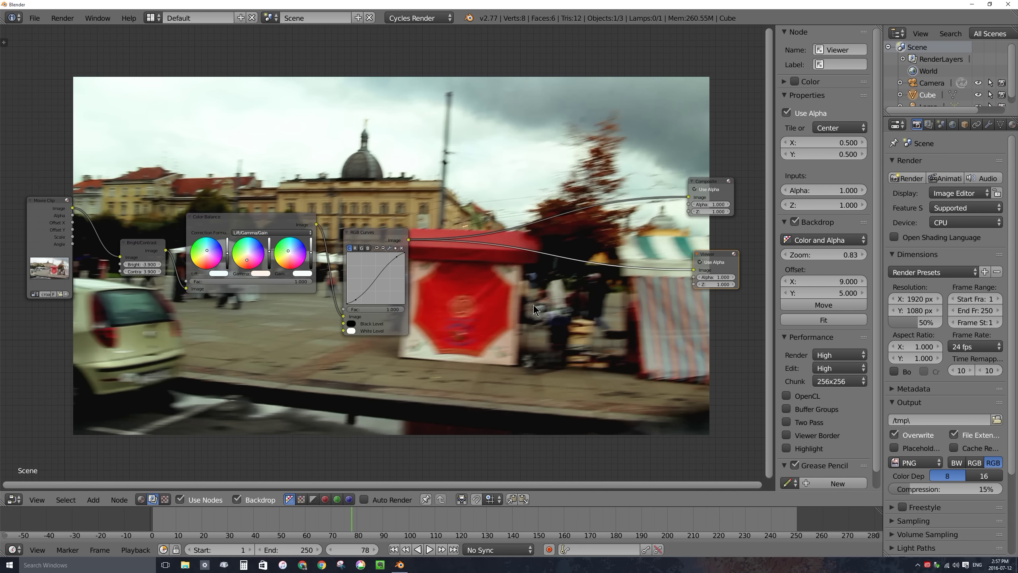
Step: Insert a Hue Saturation Value node between RGB Curves and Viewer, and connect its Image output to the Composite node's Image input
{"action": "key", "text": "shift+a"}
{"action": "mouse_move", "coordinate": [511, 315]}
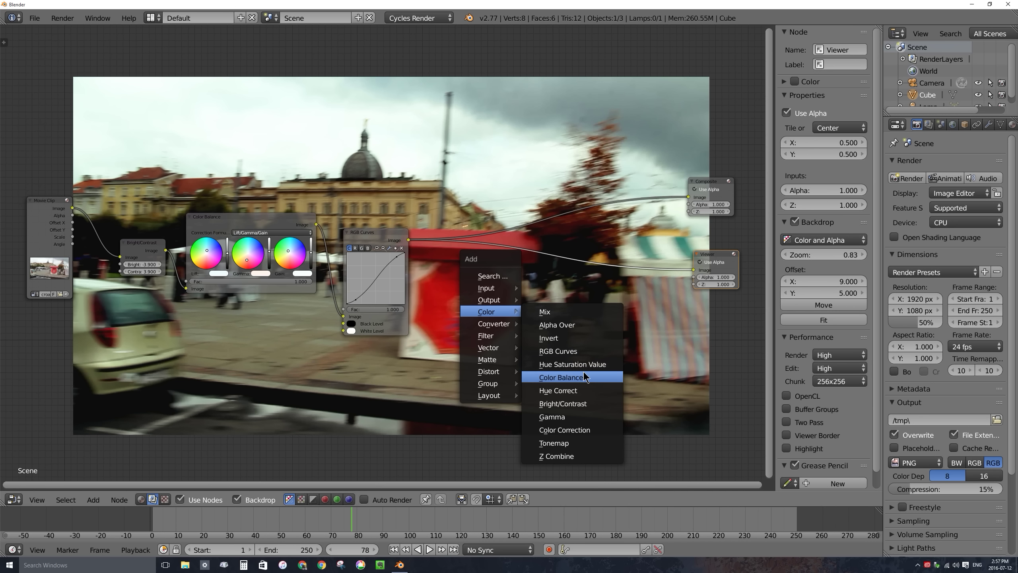
{"action": "left_click", "coordinate": [572, 364]}
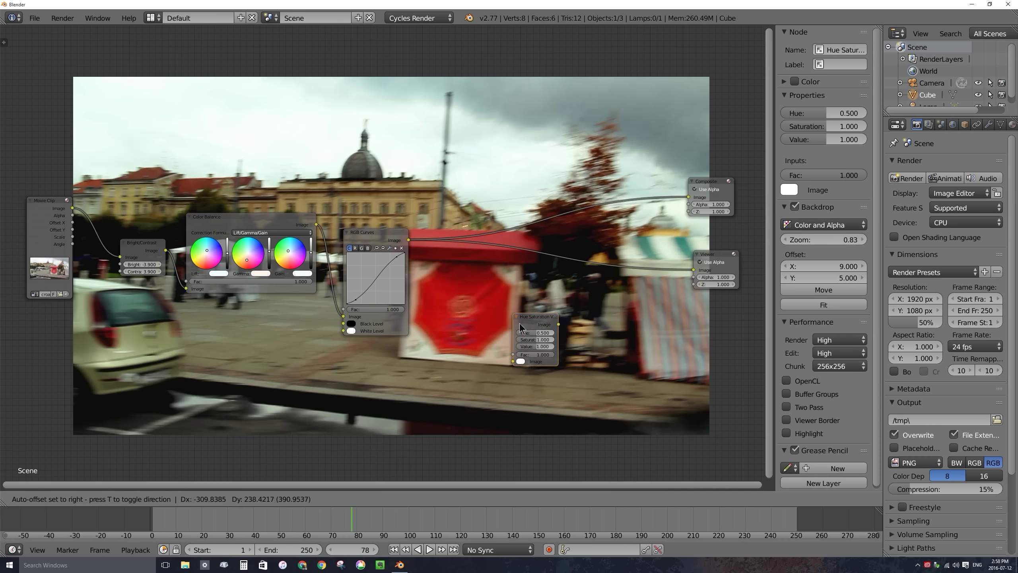
{"action": "left_click", "coordinate": [536, 240]}
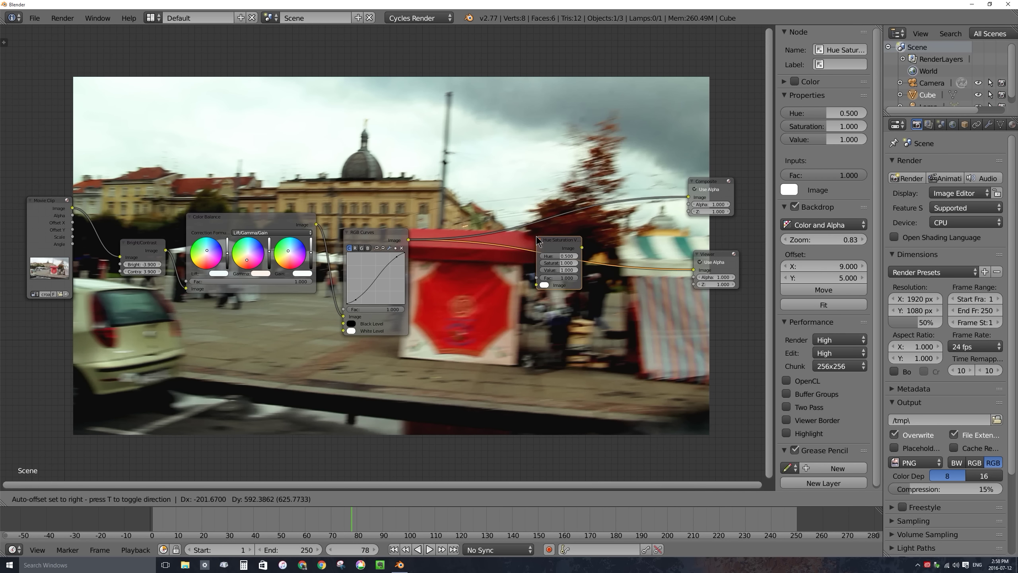
{"action": "left_click_drag", "start_coordinate": [581, 247], "coordinate": [688, 197]}
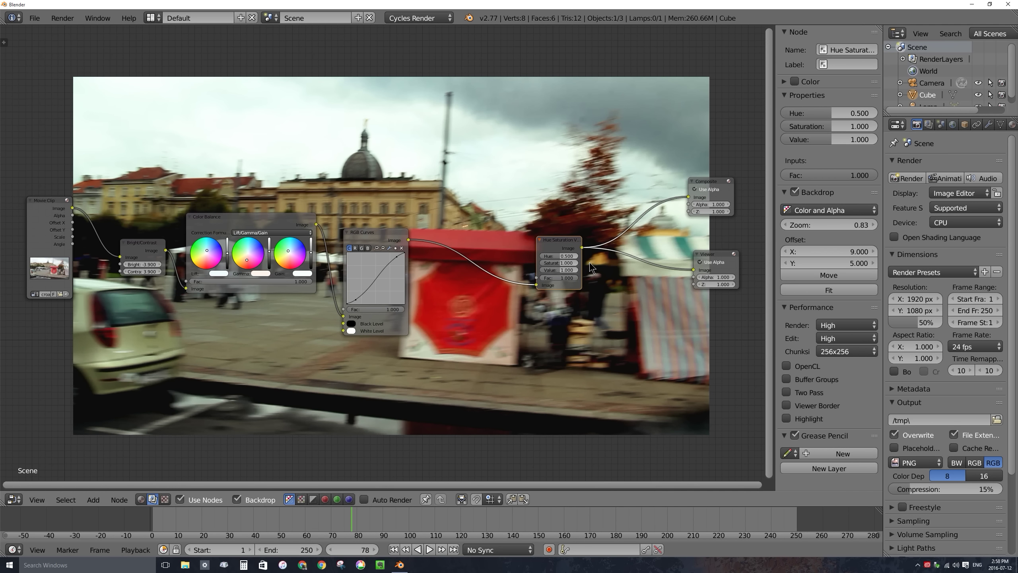
Step: Set the Hue Saturation Value node's Hue to 0.433, Saturation to 0.624 and Value to 1
{"action": "scroll", "coordinate": [580, 271], "scroll_direction": "up", "scroll_amount": 4}
{"action": "scroll", "coordinate": [391, 226], "scroll_direction": "up", "scroll_amount": 2}
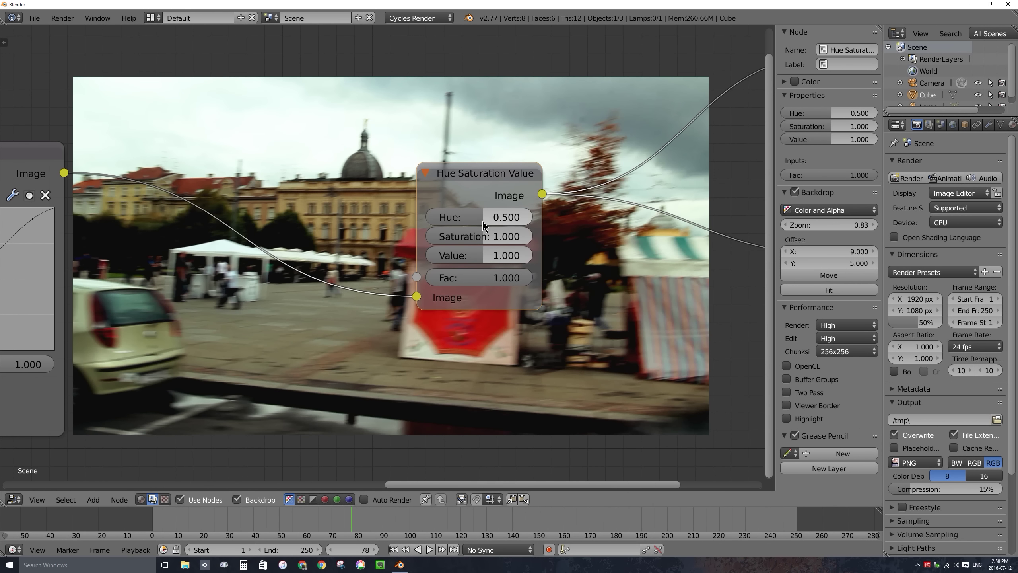
{"action": "left_click_drag", "start_coordinate": [482, 222], "coordinate": [477, 256]}
{"action": "left_click", "coordinate": [494, 255]}
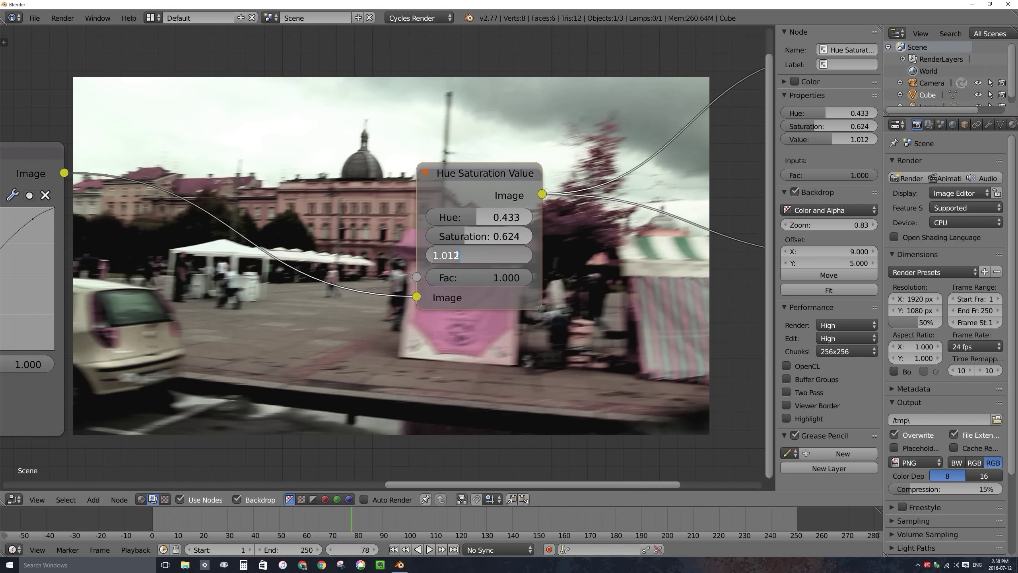
{"action": "type", "text": "1"}
{"action": "key", "text": "Return"}
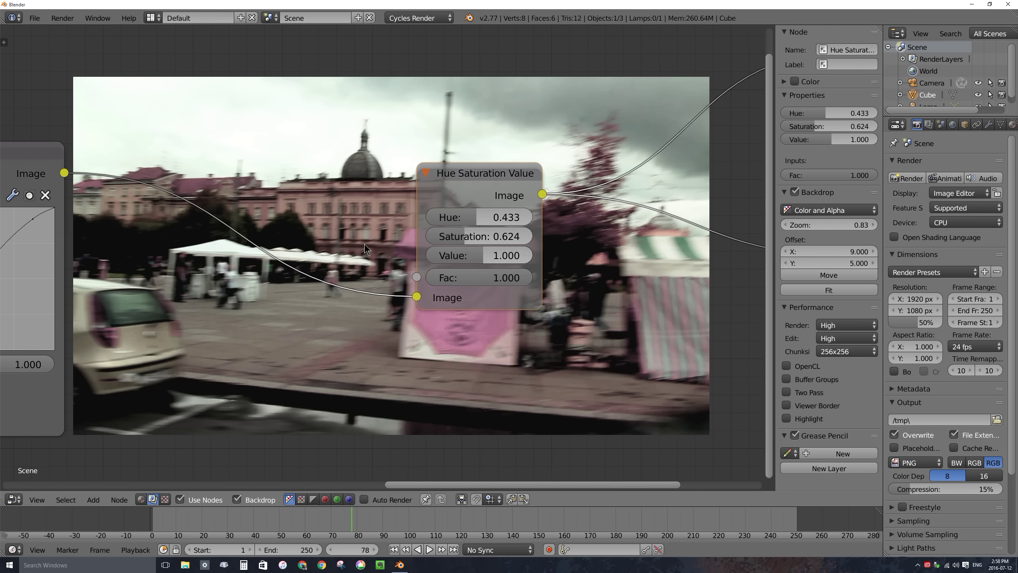
Step: Mute the Hue Saturation Value and RGB Curves nodes to compare the image without them
{"action": "scroll", "coordinate": [180, 294], "scroll_direction": "down", "scroll_amount": 2}
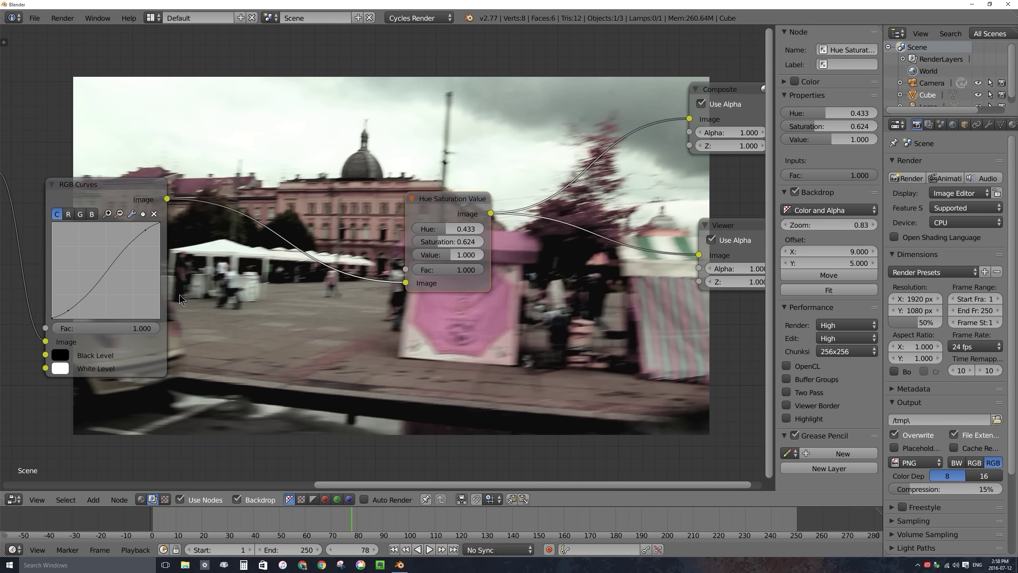
{"action": "left_click", "coordinate": [115, 205]}
{"action": "left_click", "coordinate": [461, 200]}
{"action": "key", "text": "m"}
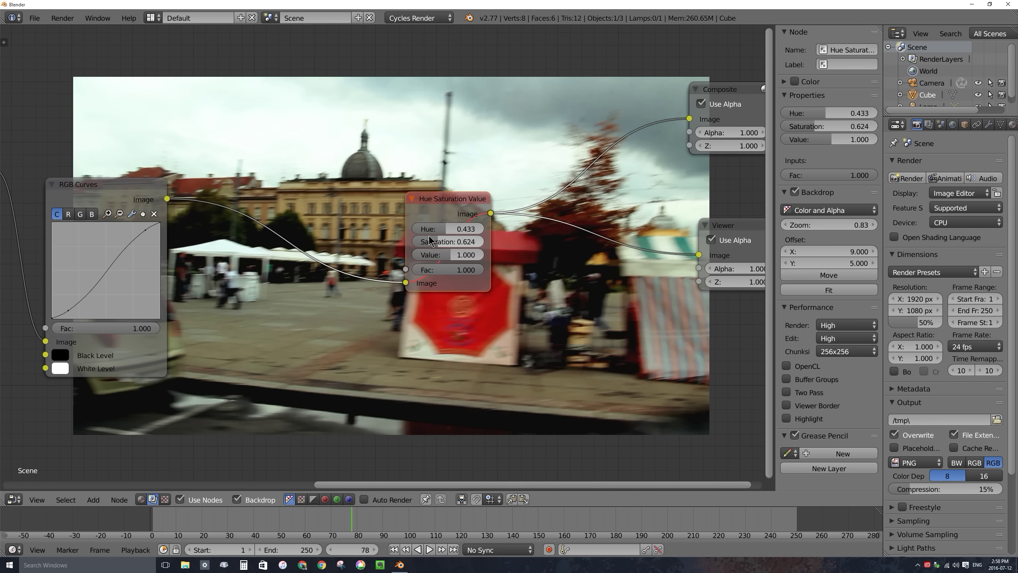
{"action": "left_click", "coordinate": [102, 190]}
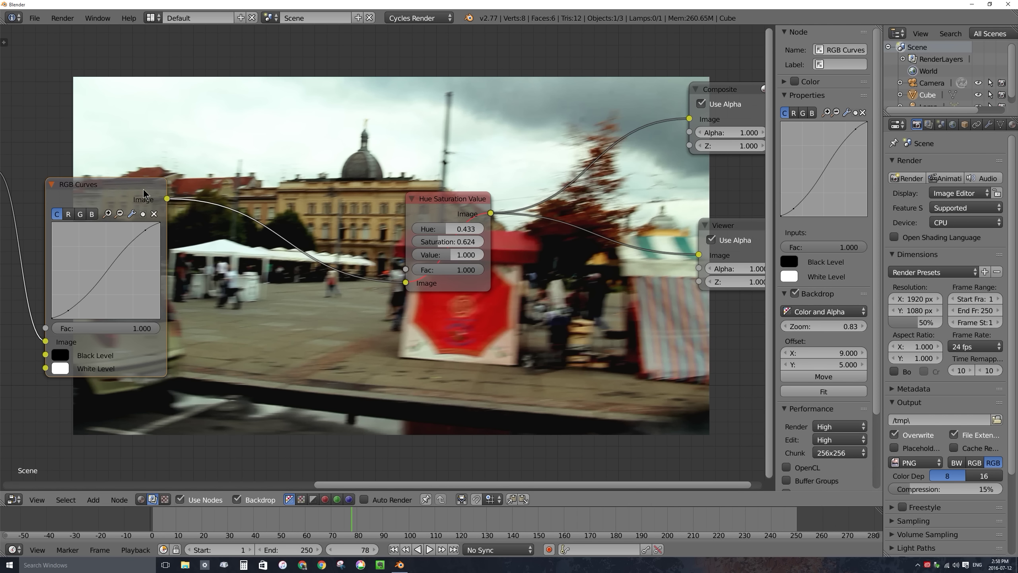
{"action": "key", "text": "m"}
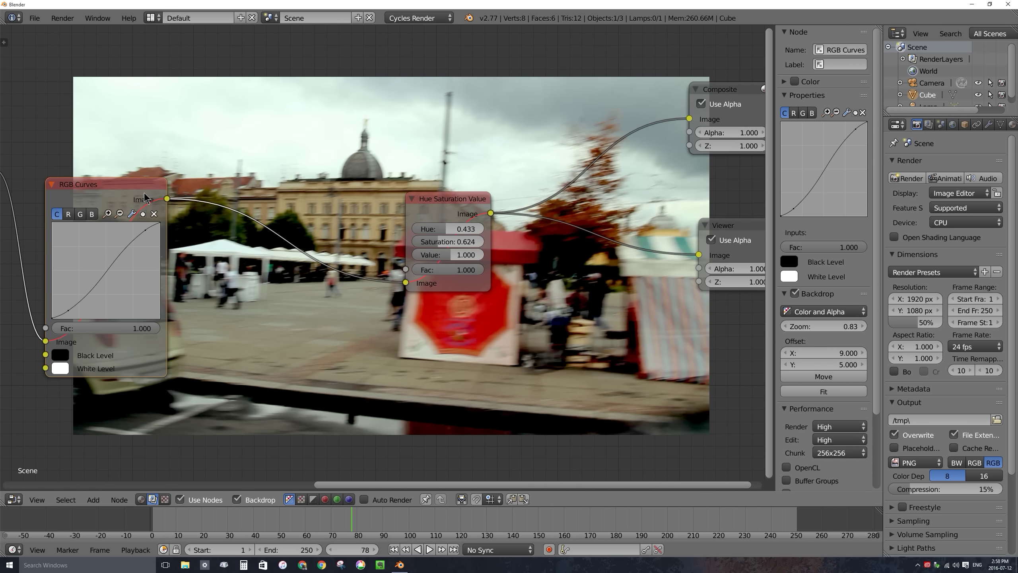
Step: Unmute the Hue Saturation Value node and the RGB Curves node
{"action": "left_click", "coordinate": [445, 201]}
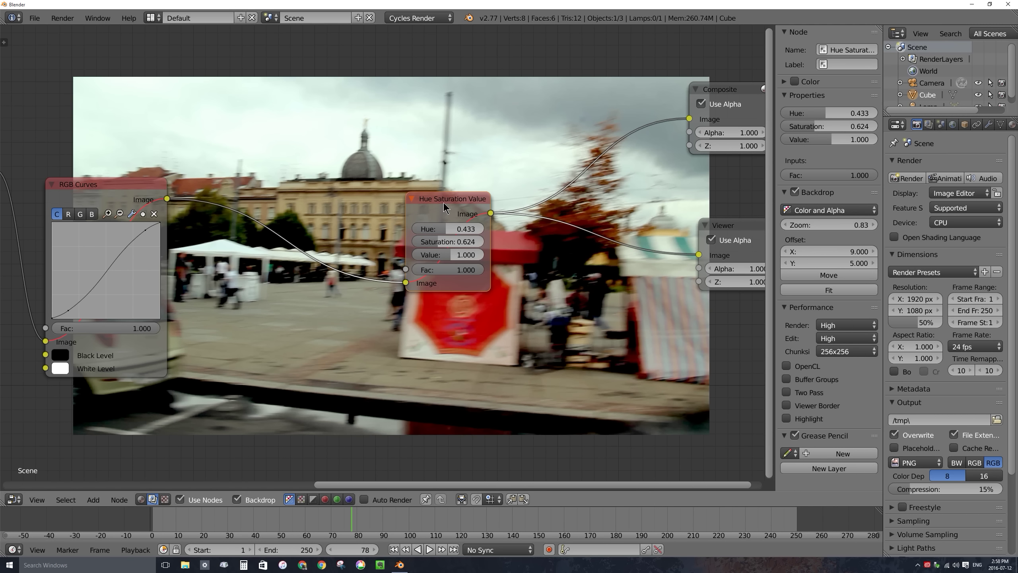
{"action": "key", "text": "m"}
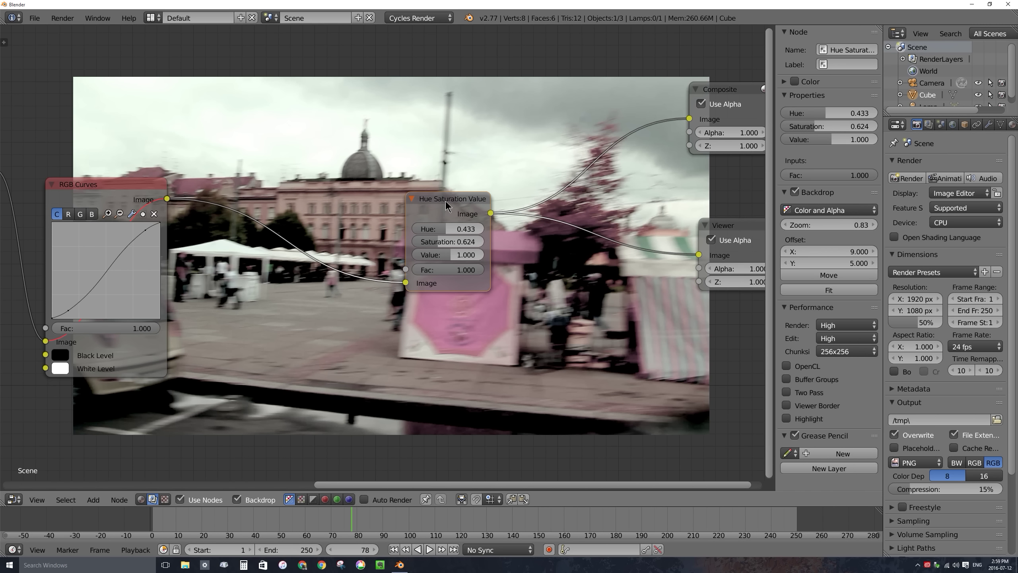
{"action": "left_click", "coordinate": [83, 187]}
{"action": "key", "text": "m"}
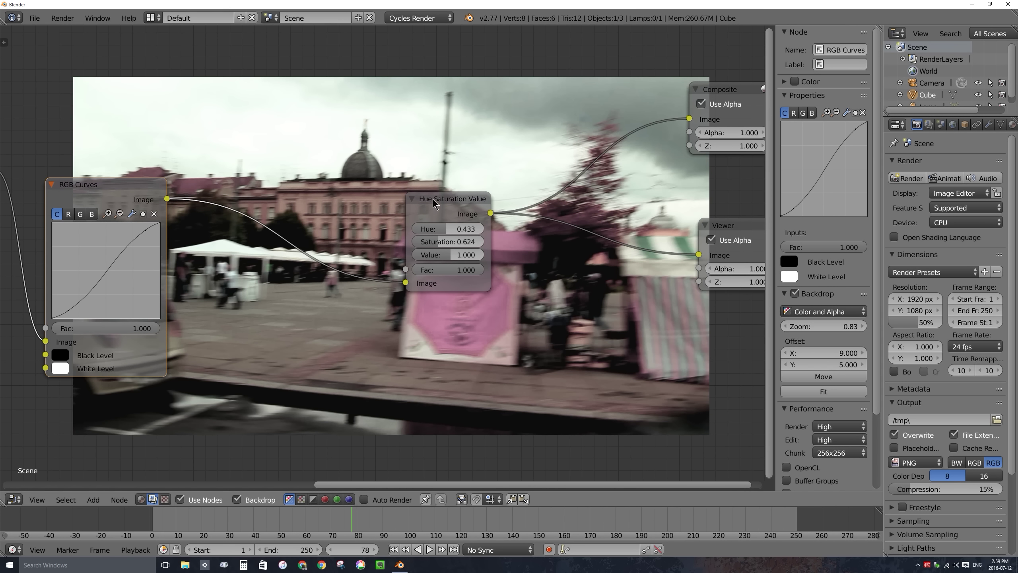
Step: Move the Hue Saturation Value node closer to the output nodes and mute it
{"action": "left_click_drag", "start_coordinate": [433, 203], "coordinate": [547, 200]}
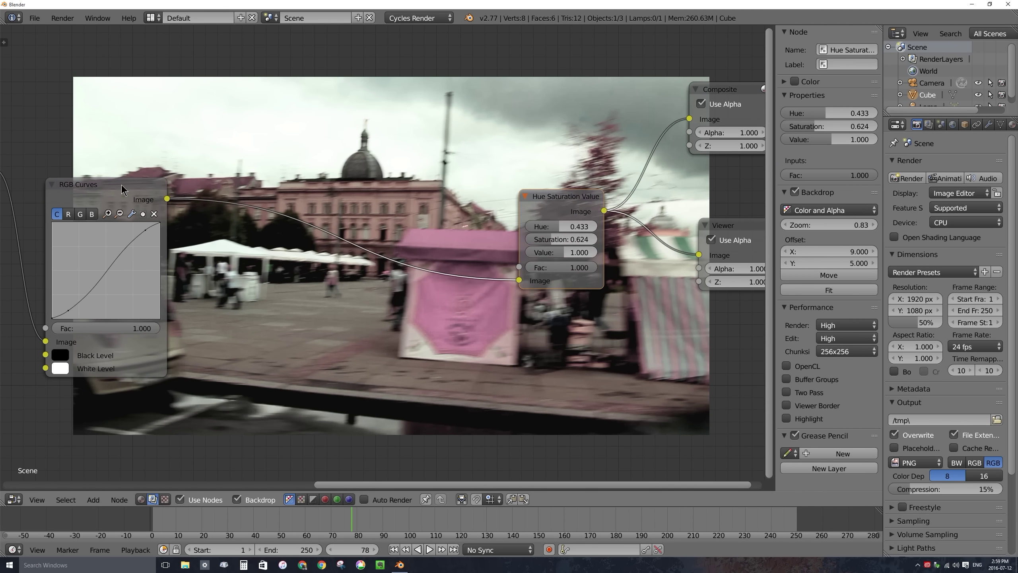
{"action": "left_click", "coordinate": [122, 188]}
{"action": "left_click", "coordinate": [563, 200]}
{"action": "mouse_move", "coordinate": [542, 198]}
{"action": "left_mouse_down"}
{"action": "mouse_move", "coordinate": [493, 193]}
{"action": "mouse_move", "coordinate": [538, 197]}
{"action": "left_mouse_up"}
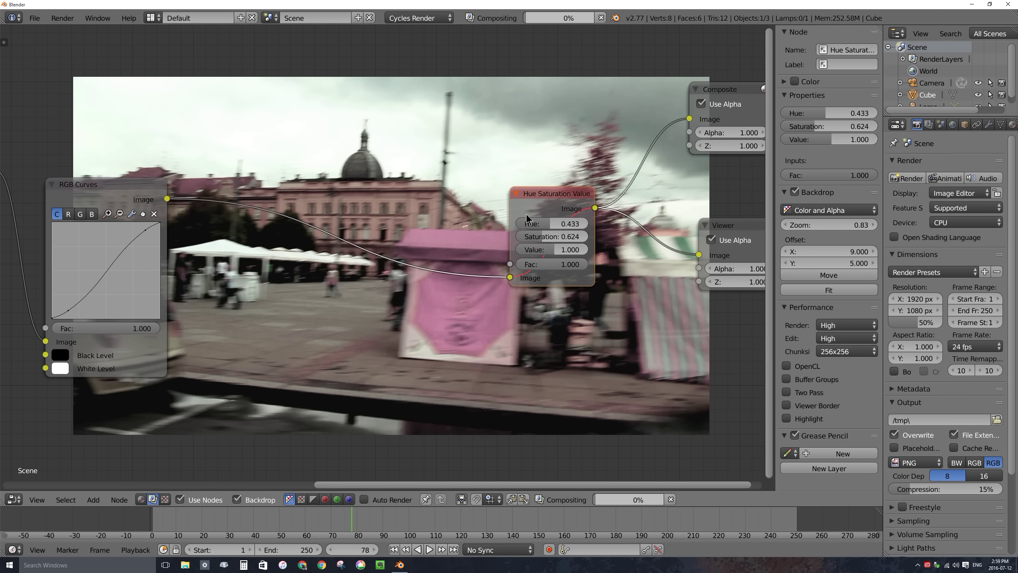
{"action": "key", "text": "m"}
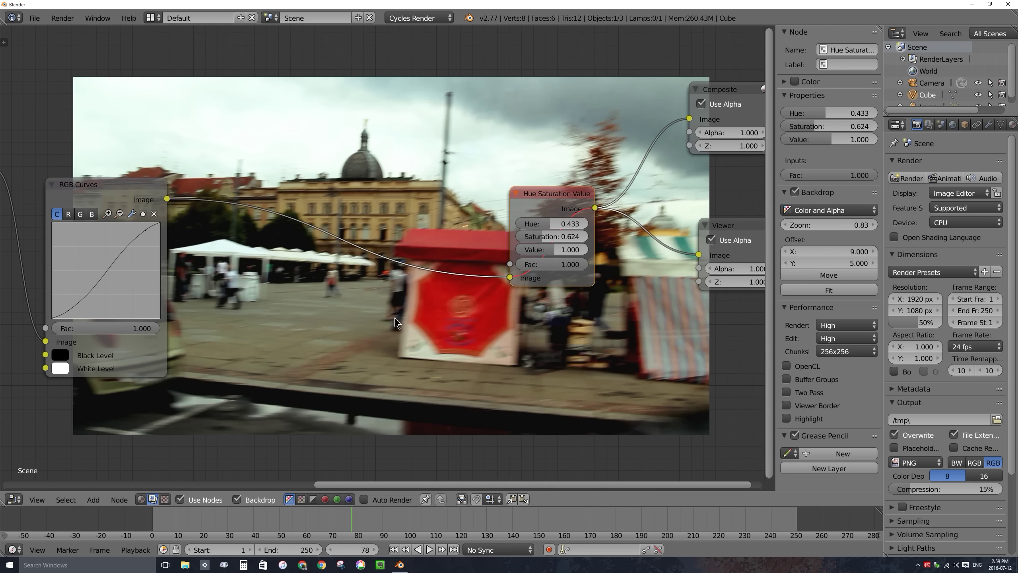
Step: Add a Hue Correct node on the link between the RGB Curves and Hue Saturation Value nodes
{"action": "key", "text": "shift+a"}
{"action": "mouse_move", "coordinate": [449, 306]}
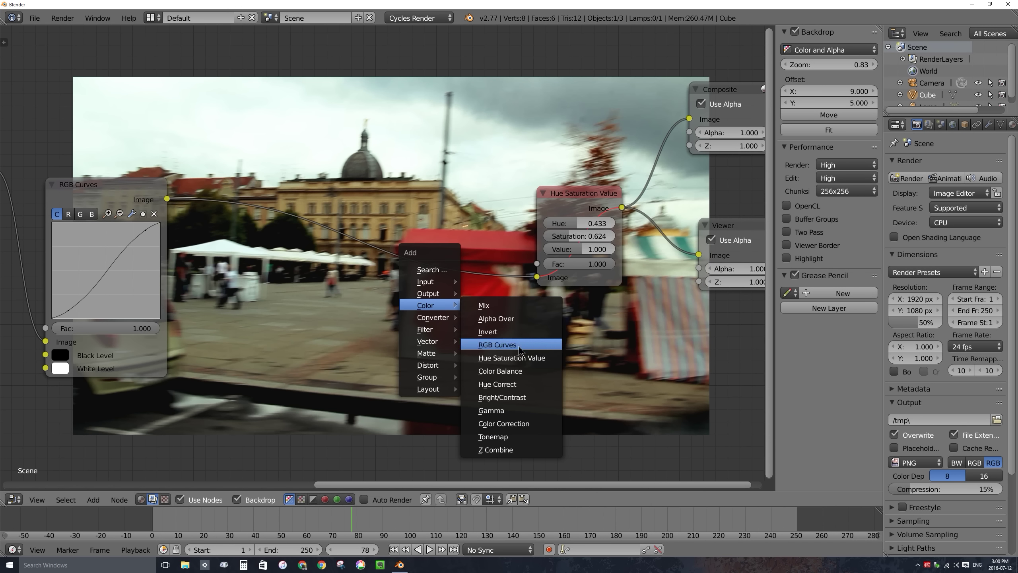
{"action": "left_click", "coordinate": [520, 386]}
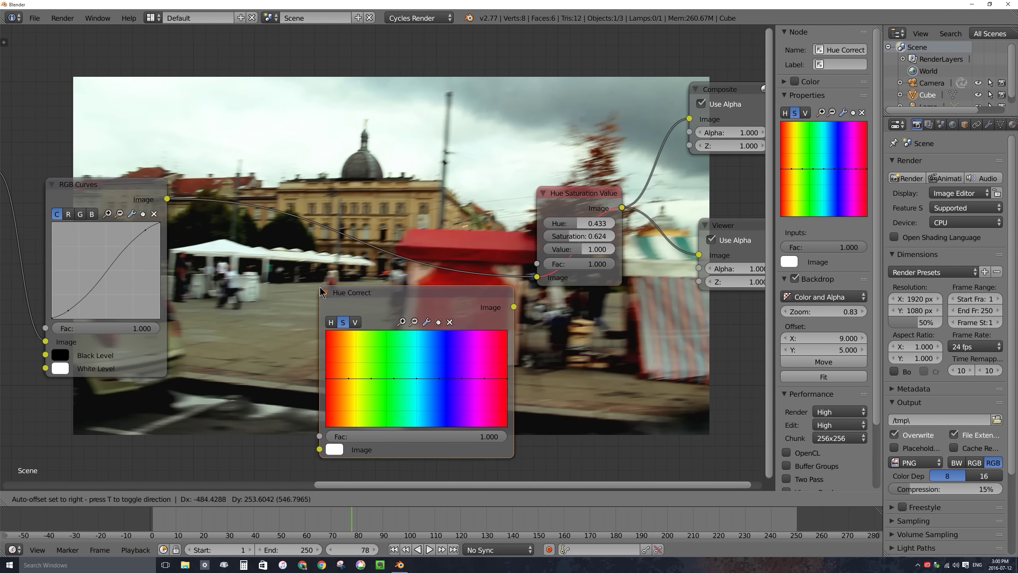
{"action": "left_click", "coordinate": [290, 255]}
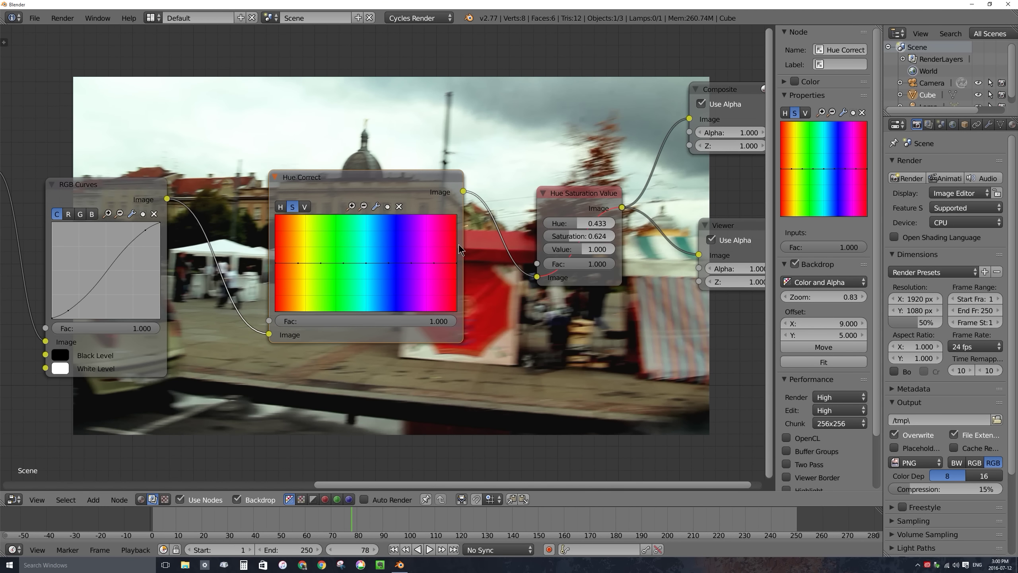
Step: Move the Hue Saturation Value node closer to the output nodes and slightly reposition the Hue Correct node
{"action": "scroll", "coordinate": [654, 212], "scroll_direction": "down", "scroll_amount": 2}
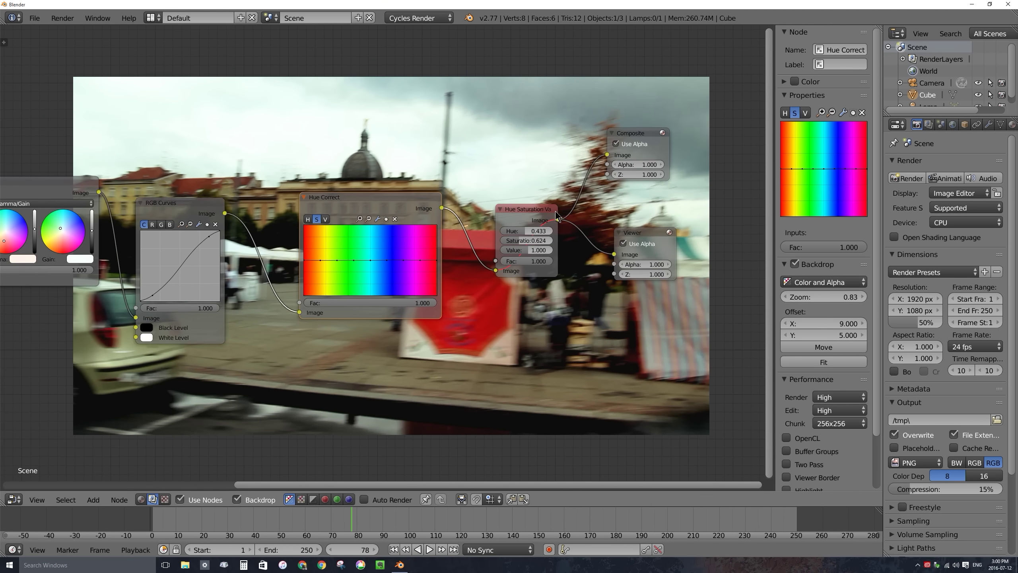
{"action": "left_click_drag", "start_coordinate": [547, 214], "coordinate": [575, 199]}
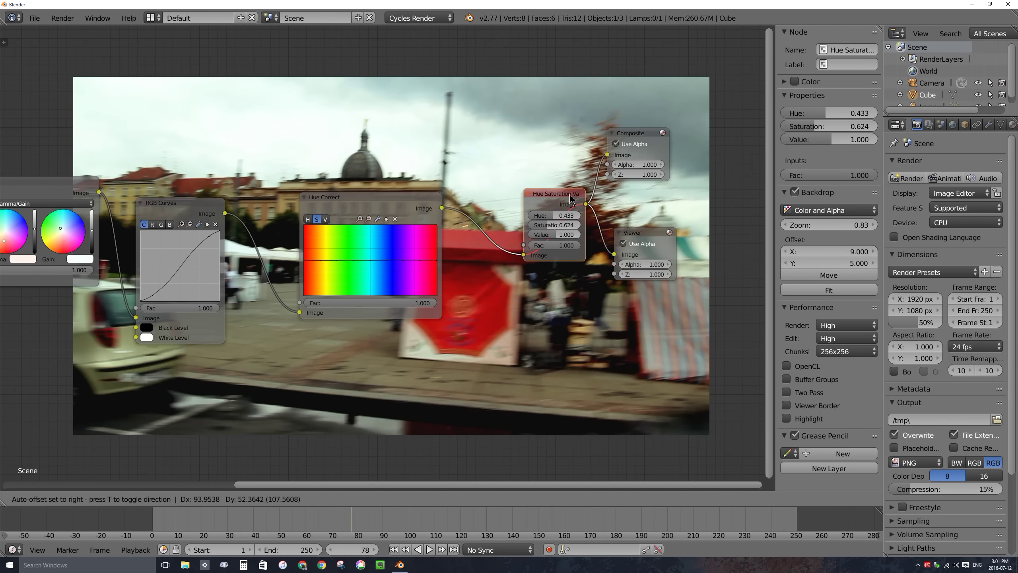
{"action": "left_click_drag", "start_coordinate": [406, 200], "coordinate": [413, 240]}
{"action": "key", "text": "Escape"}
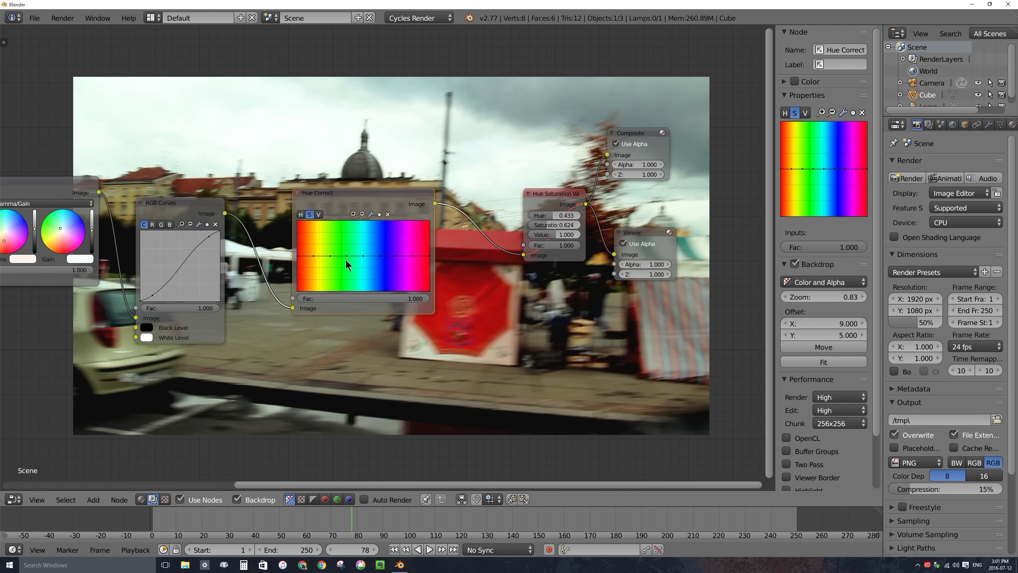
Step: Lower the Hue Correct node's saturation curve from yellow through magenta, keeping the red ends at about 0.5
{"action": "mouse_move", "coordinate": [313, 256]}
{"action": "left_mouse_down"}
{"action": "mouse_move", "coordinate": [314, 283]}
{"action": "mouse_move", "coordinate": [339, 263]}
{"action": "mouse_move", "coordinate": [347, 285]}
{"action": "mouse_move", "coordinate": [314, 277]}
{"action": "mouse_move", "coordinate": [313, 256]}
{"action": "mouse_move", "coordinate": [309, 277]}
{"action": "mouse_move", "coordinate": [304, 259]}
{"action": "left_mouse_up"}
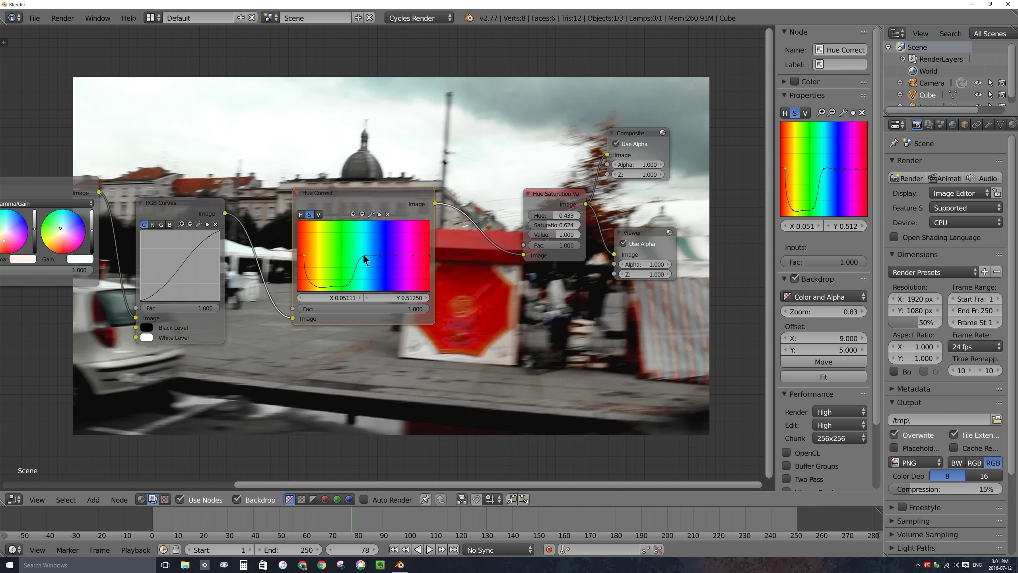
{"action": "left_click_drag", "start_coordinate": [363, 260], "coordinate": [317, 277]}
{"action": "left_click_drag", "start_coordinate": [397, 255], "coordinate": [426, 260]}
{"action": "left_click", "coordinate": [429, 255]}
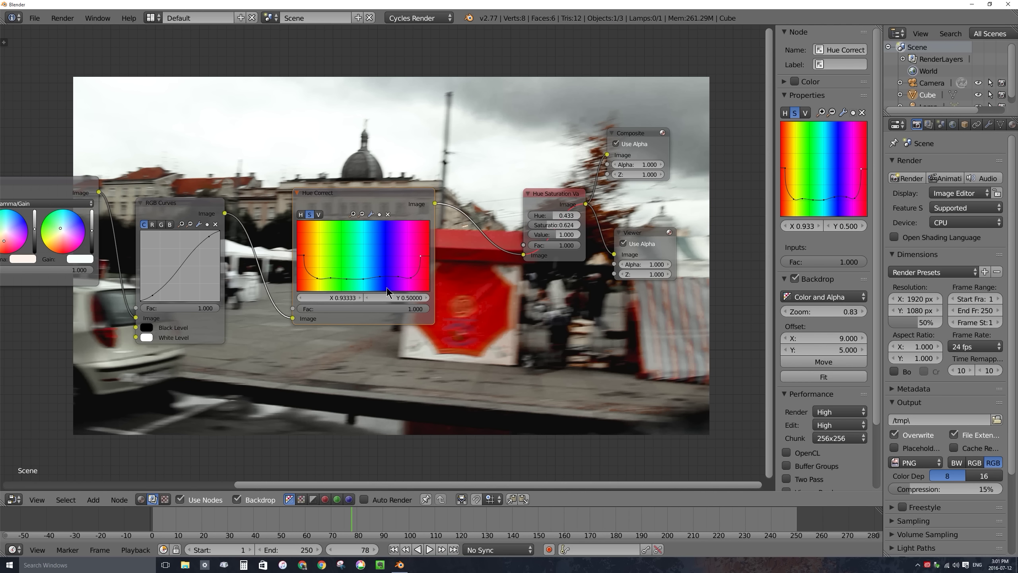
Step: Scrub the timeline to frame 37 and on to frame 101 to check the grade across the clip
{"action": "middle_click_drag", "start_coordinate": [394, 270], "coordinate": [455, 45]}
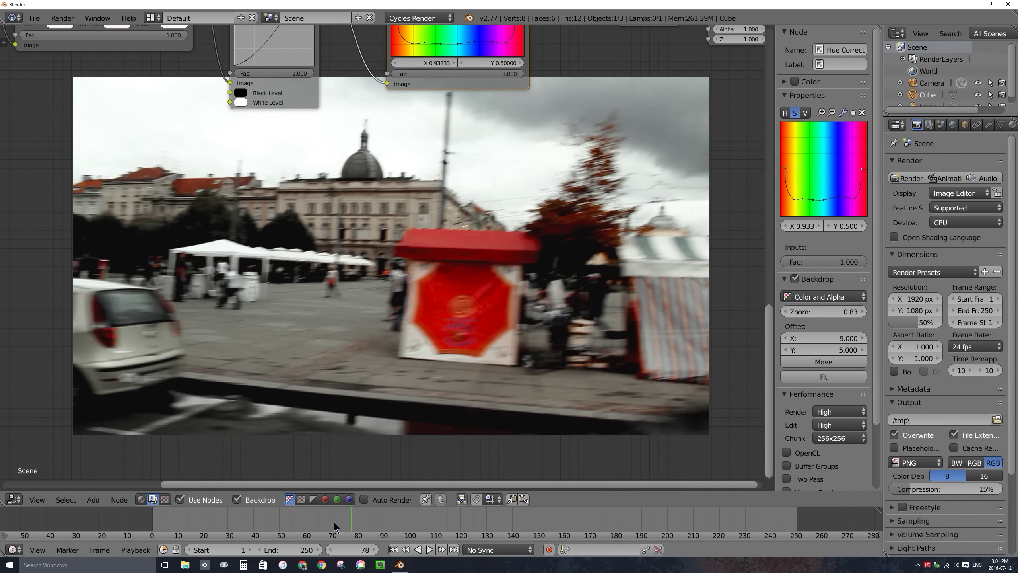
{"action": "left_click_drag", "start_coordinate": [350, 525], "coordinate": [247, 518]}
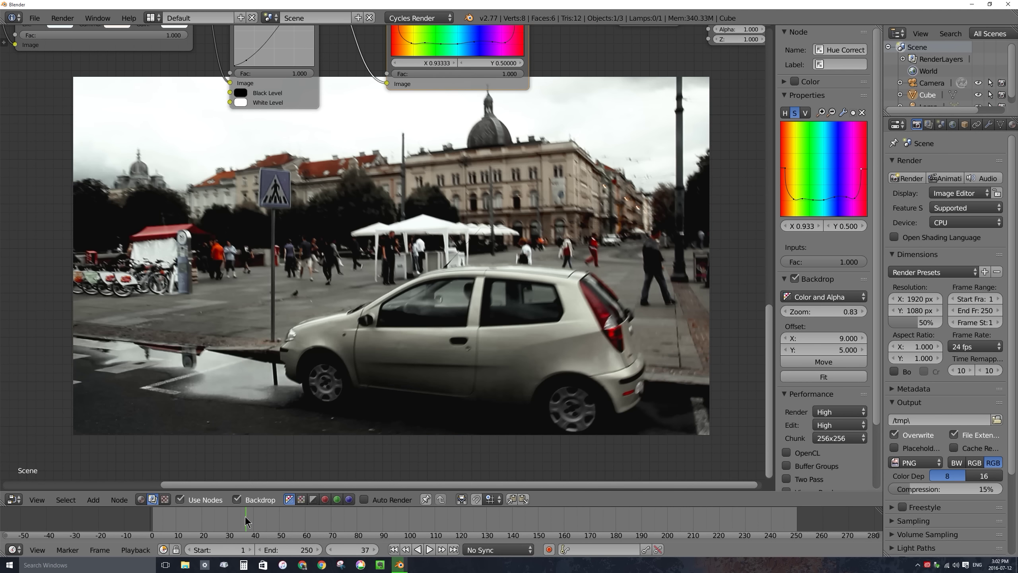
{"action": "left_click", "coordinate": [277, 519]}
{"action": "left_click_drag", "start_coordinate": [282, 520], "coordinate": [413, 522]}
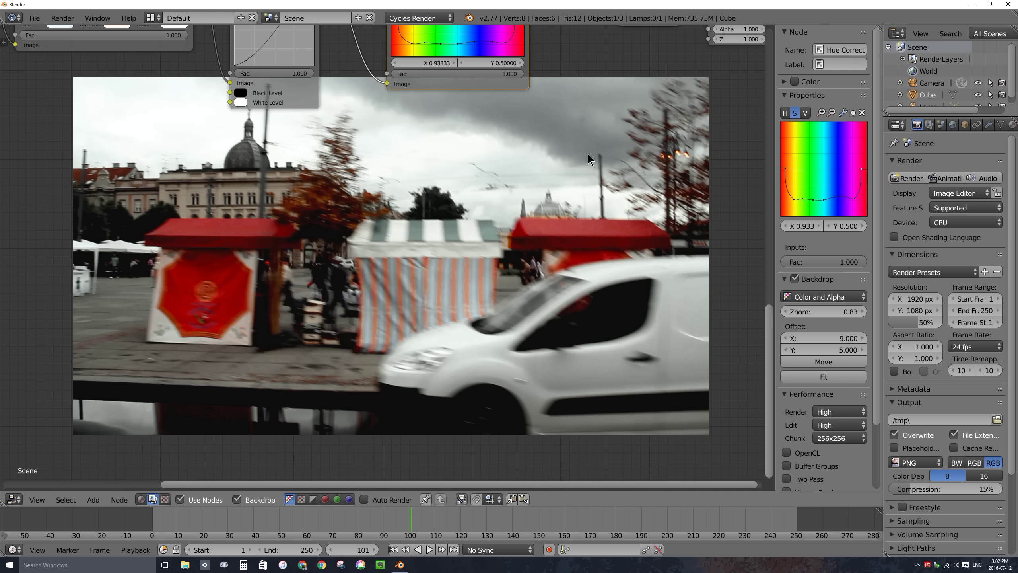
Step: Unmute the Hue Saturation Value node and scrub the timeline to frame 69 to check its effect
{"action": "middle_click_drag", "start_coordinate": [617, 60], "coordinate": [564, 244]}
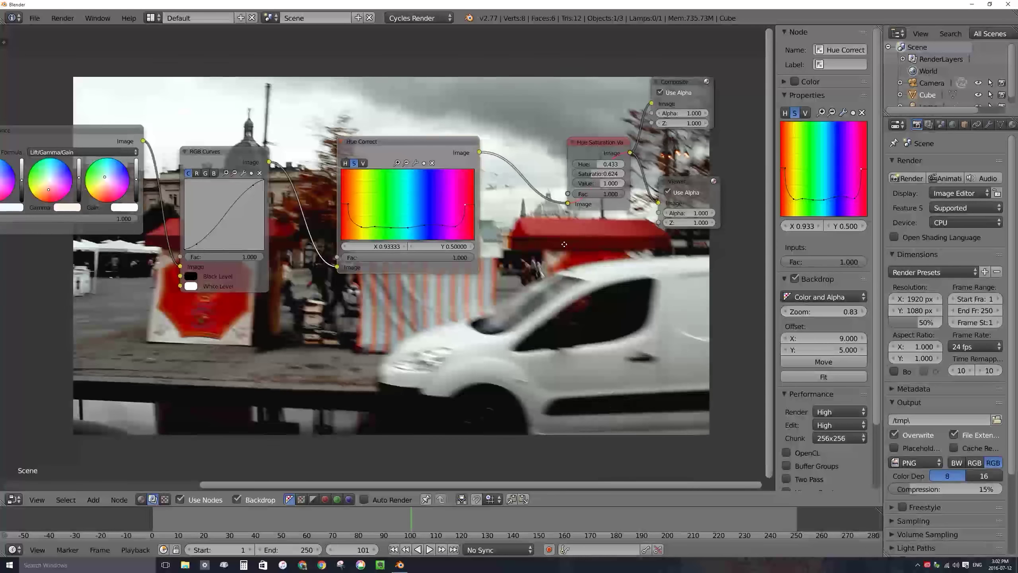
{"action": "left_click", "coordinate": [601, 146]}
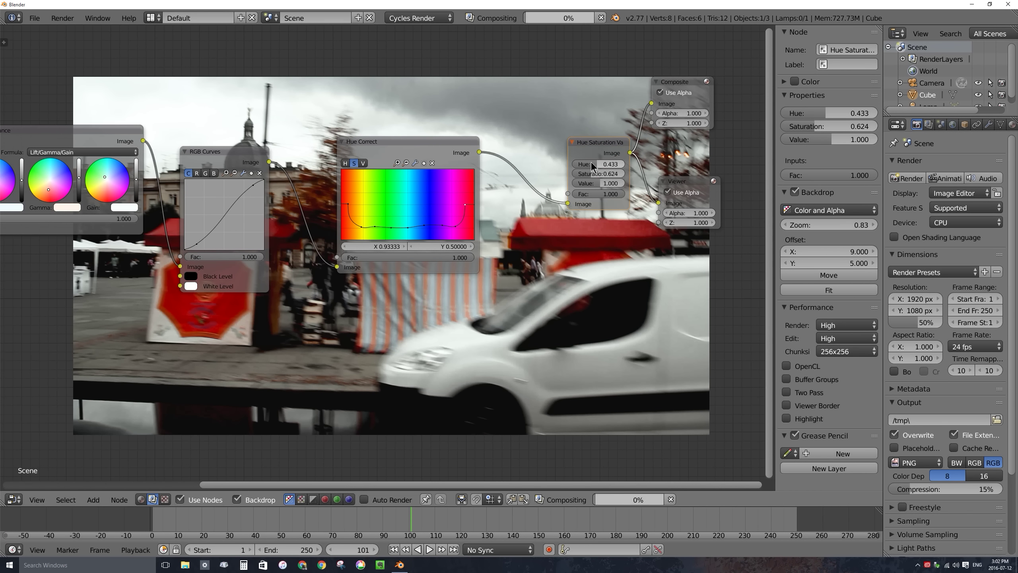
{"action": "middle_click_drag", "start_coordinate": [483, 276], "coordinate": [544, 107]}
{"action": "left_click_drag", "start_coordinate": [413, 518], "coordinate": [329, 517]}
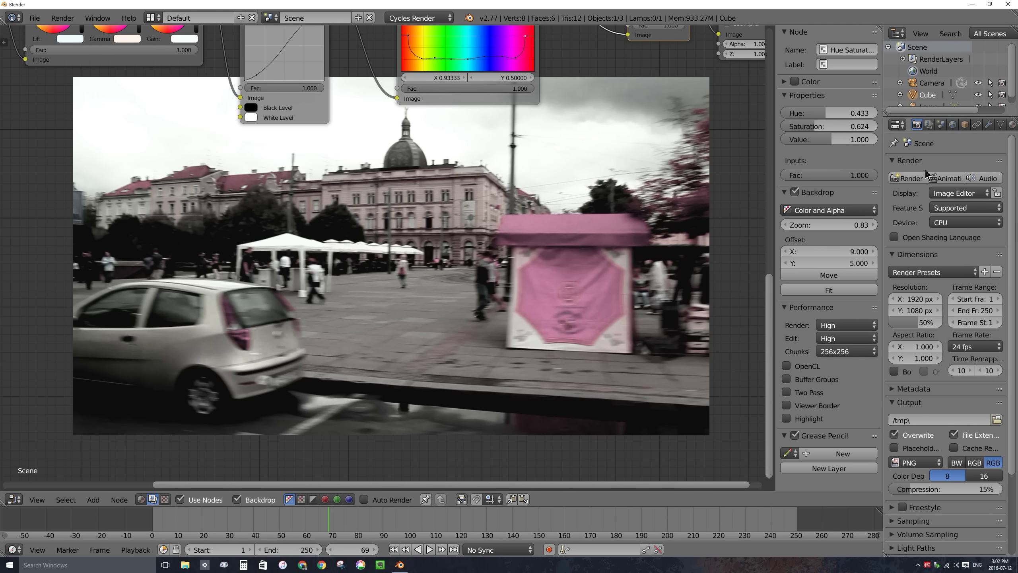
Step: Render the current frame, raise the render resolution percentage to 100%, and render the frame again
{"action": "left_click", "coordinate": [907, 178]}
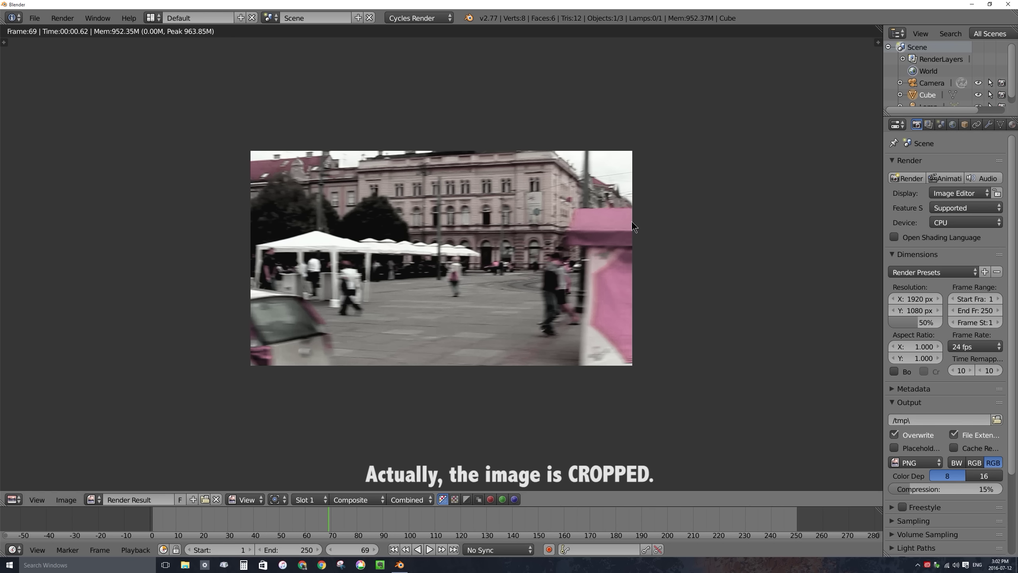
{"action": "left_click_drag", "start_coordinate": [918, 322], "coordinate": [954, 322]}
{"action": "left_click", "coordinate": [907, 178]}
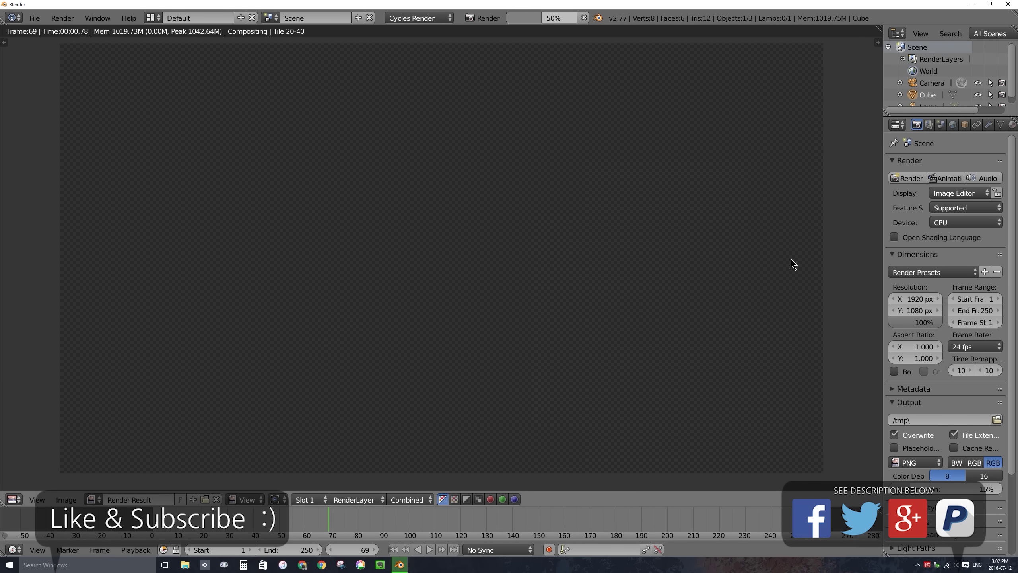